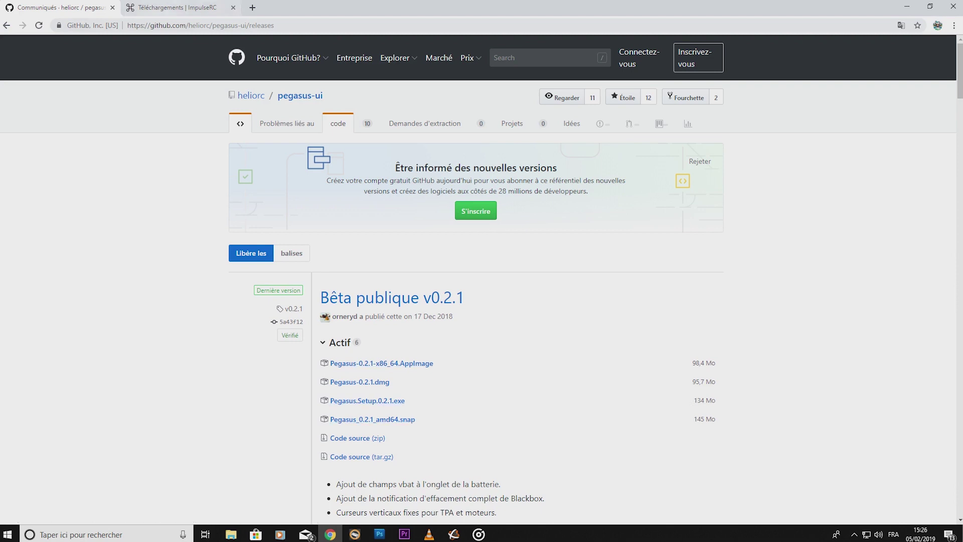
Show the ImpulseRC downloads page, and launch Pegasus from the desktop.
{"action": "left_click", "coordinate": [177, 7]}
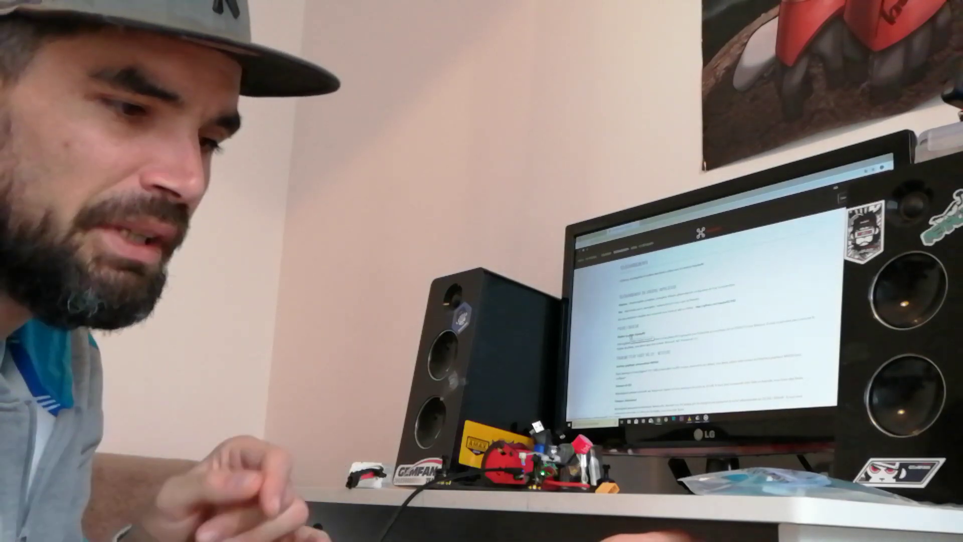
{"action": "key", "text": "super+d"}
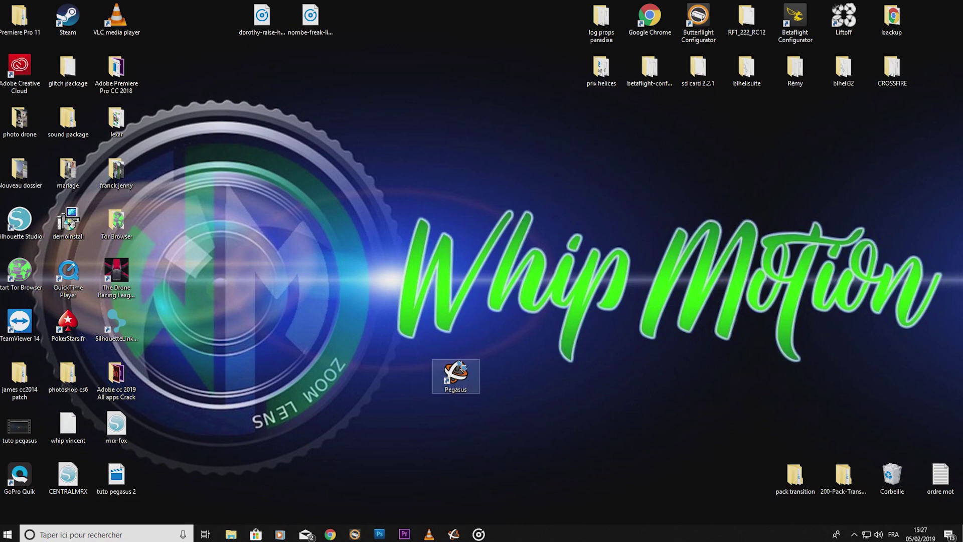
{"action": "mouse_move", "coordinate": [456, 376]}
{"action": "left_mouse_down"}
{"action": "mouse_move", "coordinate": [385, 364]}
{"action": "mouse_move", "coordinate": [386, 333]}
{"action": "mouse_move", "coordinate": [463, 282]}
{"action": "mouse_move", "coordinate": [540, 276]}
{"action": "mouse_move", "coordinate": [456, 384]}
{"action": "mouse_move", "coordinate": [457, 376]}
{"action": "left_mouse_up"}
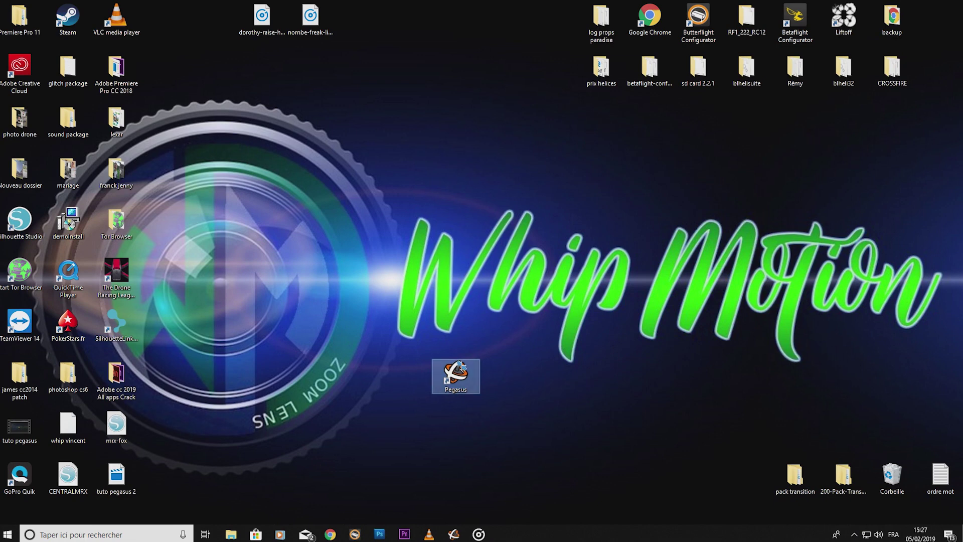
{"action": "double_click", "coordinate": [456, 375]}
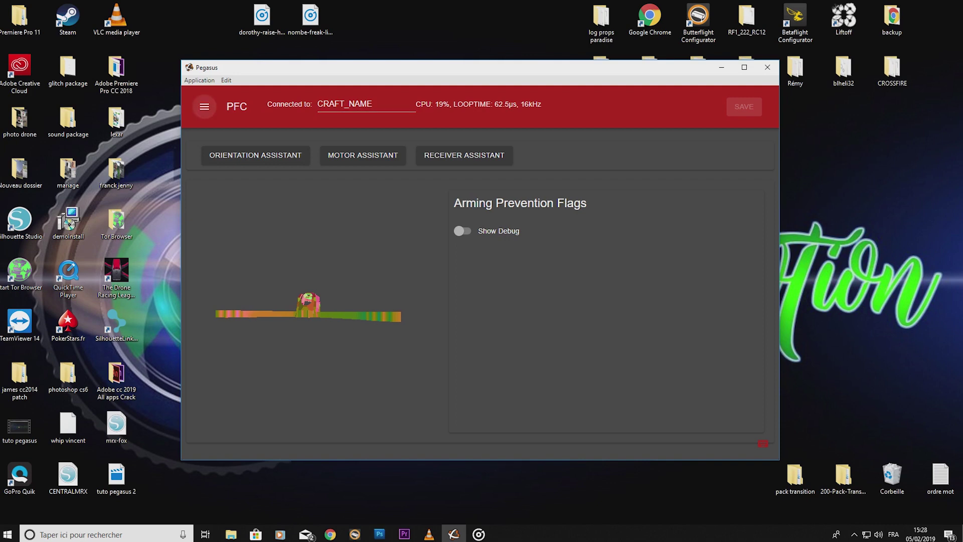
Open the firmware flashing page for the connected flight controller from its version information.
{"action": "left_click", "coordinate": [205, 107]}
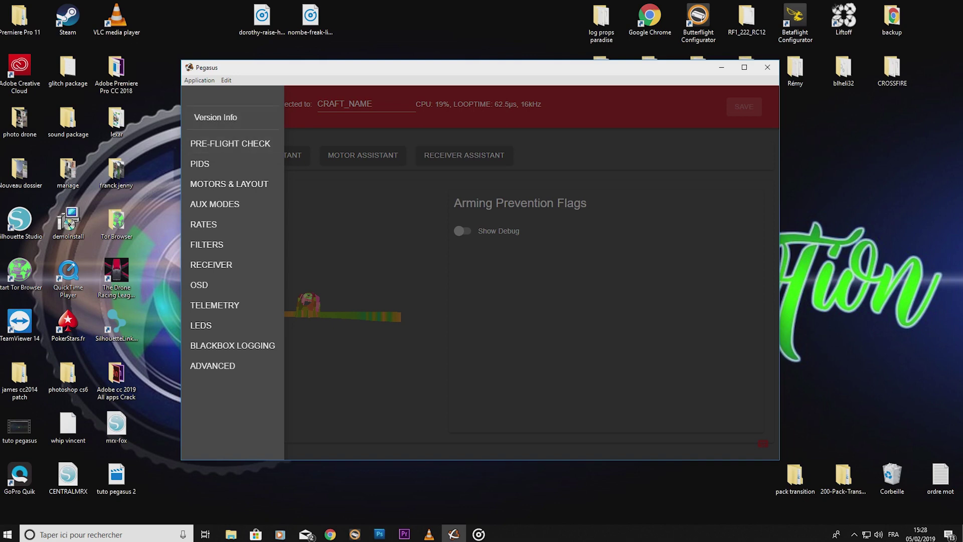
{"action": "left_click", "coordinate": [216, 117]}
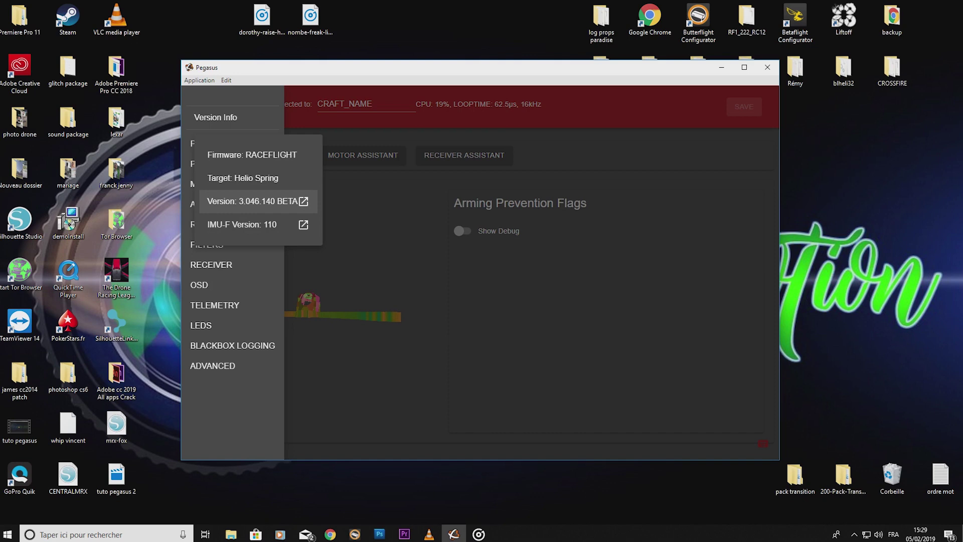
{"action": "left_click", "coordinate": [253, 202]}
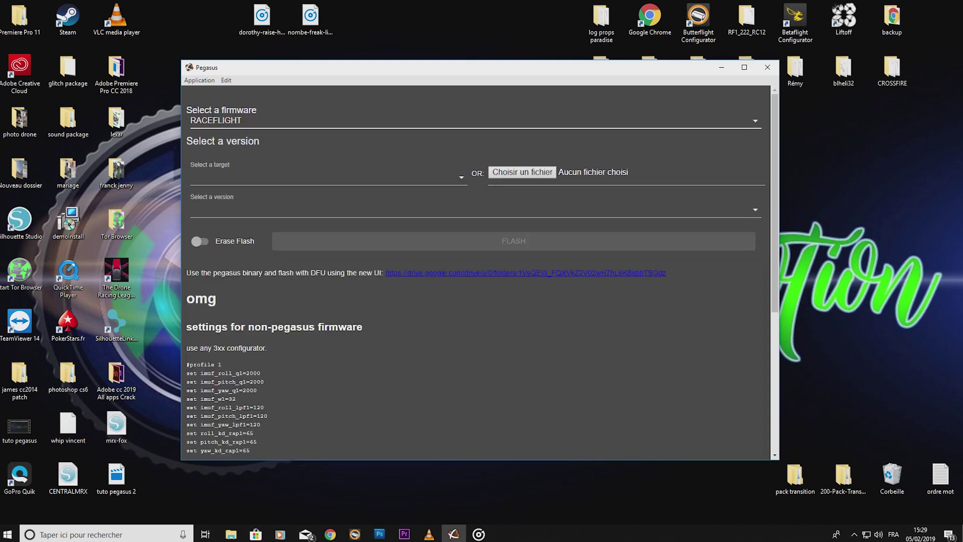
Choose RACEFLIGHT firmware with the HELIOSPRING target and the version RaceFlightOne_3_046_140_HELIOSPRING.bin.
{"action": "left_click", "coordinate": [475, 121]}
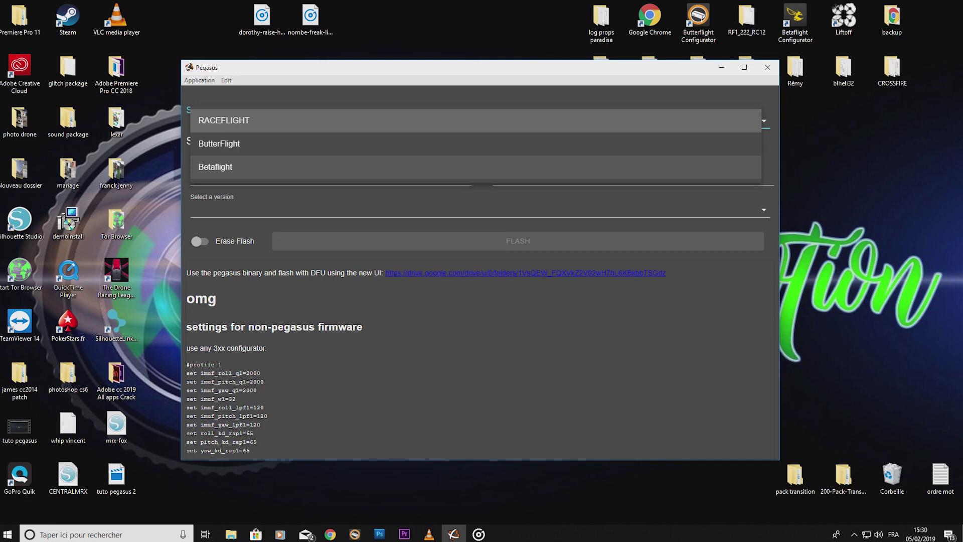
{"action": "left_click", "coordinate": [216, 167]}
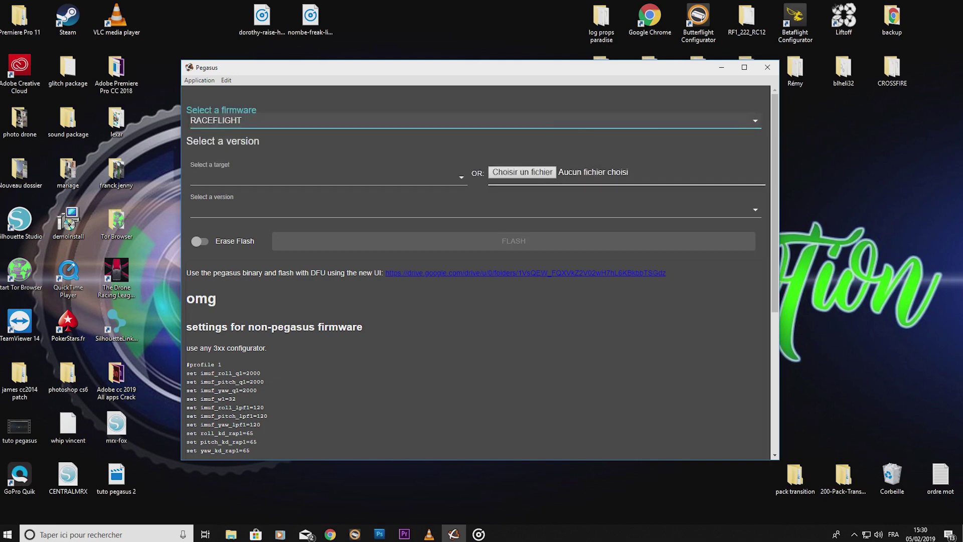
{"action": "left_click", "coordinate": [328, 177]}
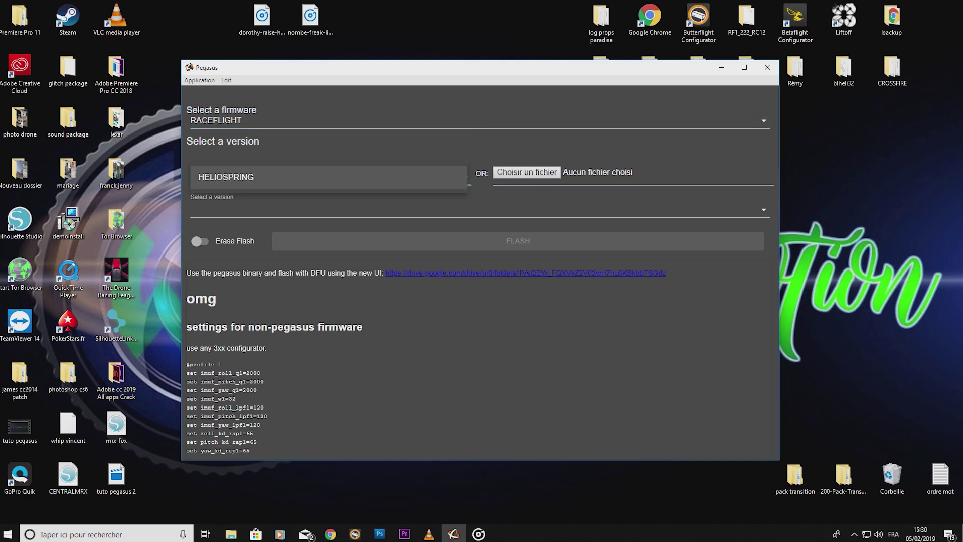
{"action": "left_click", "coordinate": [431, 178]}
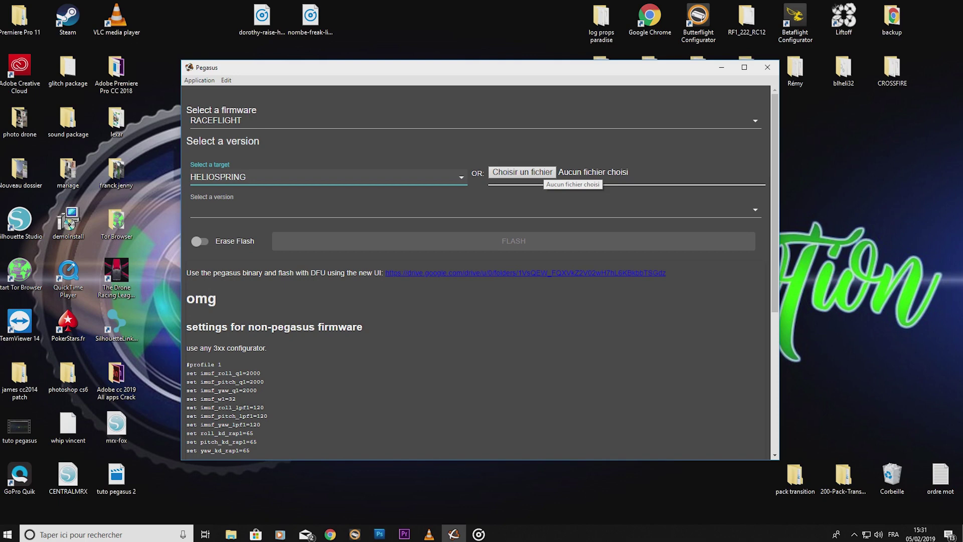
{"action": "left_click", "coordinate": [502, 210]}
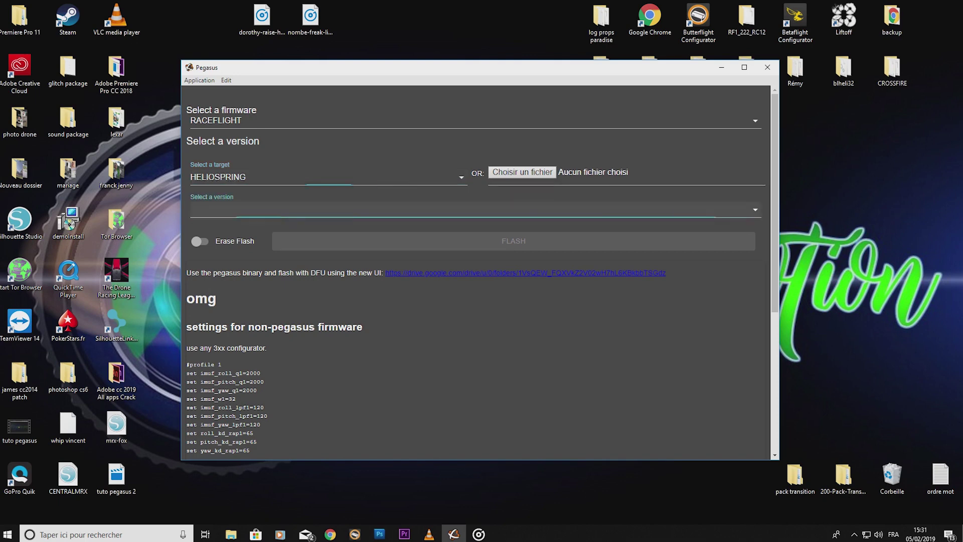
{"action": "key", "text": "Escape"}
{"action": "left_click", "coordinate": [753, 210]}
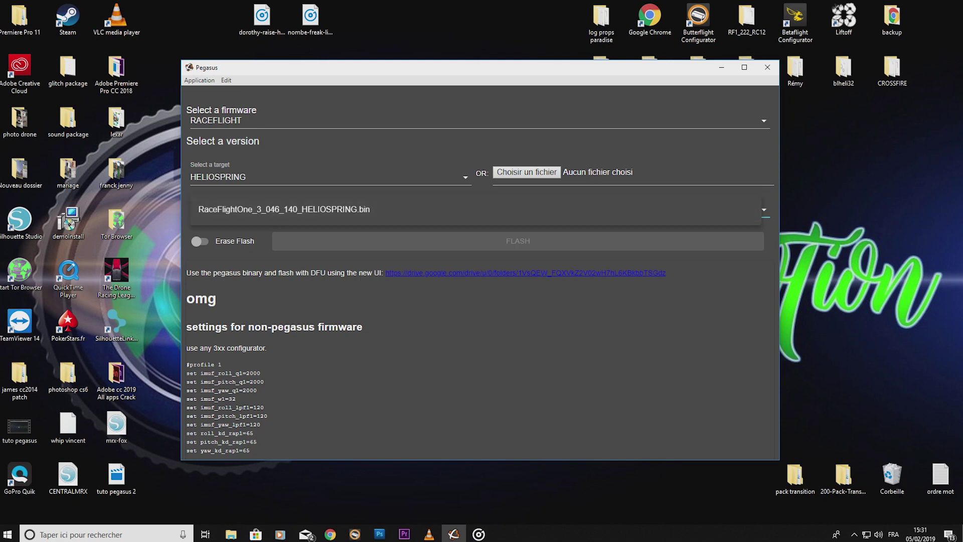
{"action": "left_click", "coordinate": [401, 209]}
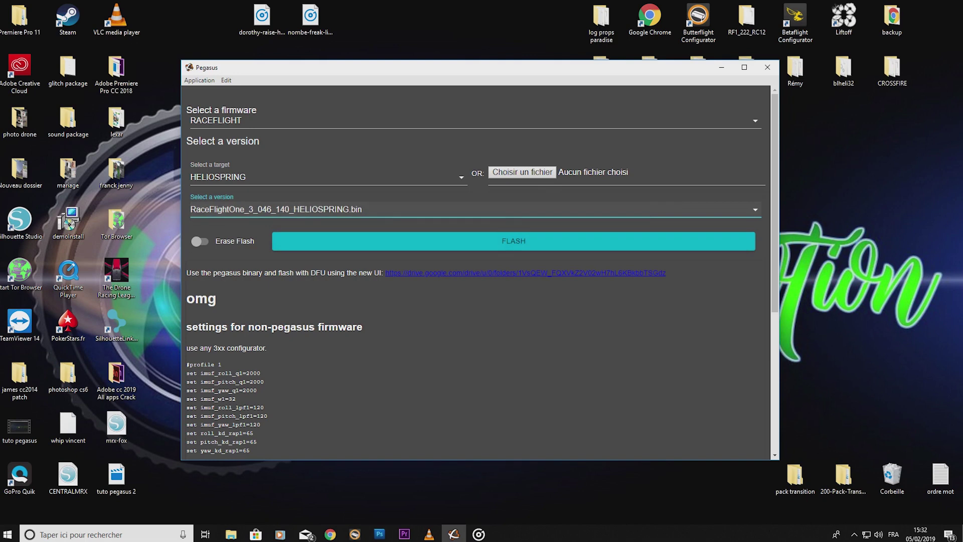
Enable Erase Flash, flash the selected firmware to the flight controller, and review the console log.
{"action": "left_click", "coordinate": [200, 242]}
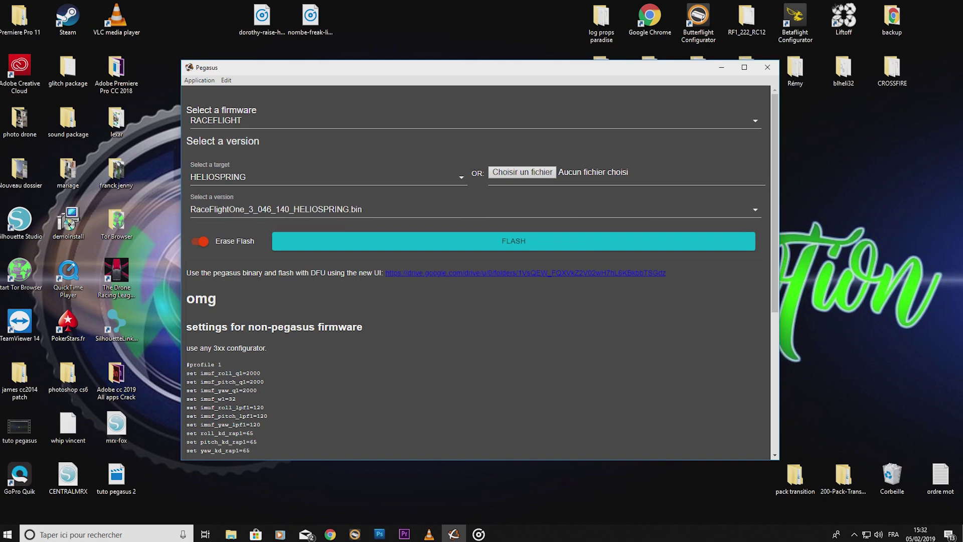
{"action": "left_click", "coordinate": [514, 240]}
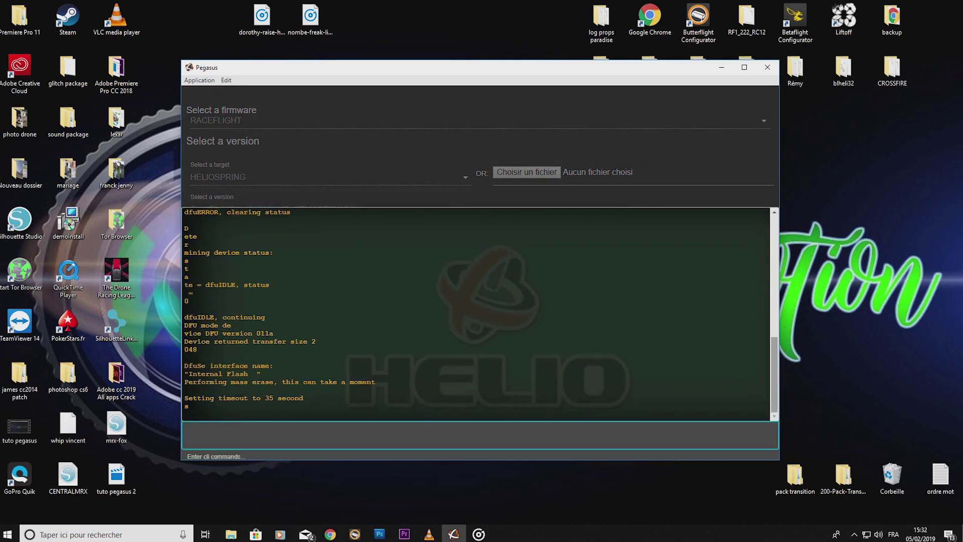
{"action": "scroll", "coordinate": [477, 314], "scroll_direction": "up", "scroll_amount": 3}
{"action": "scroll", "coordinate": [476, 313], "scroll_direction": "up", "scroll_amount": 10}
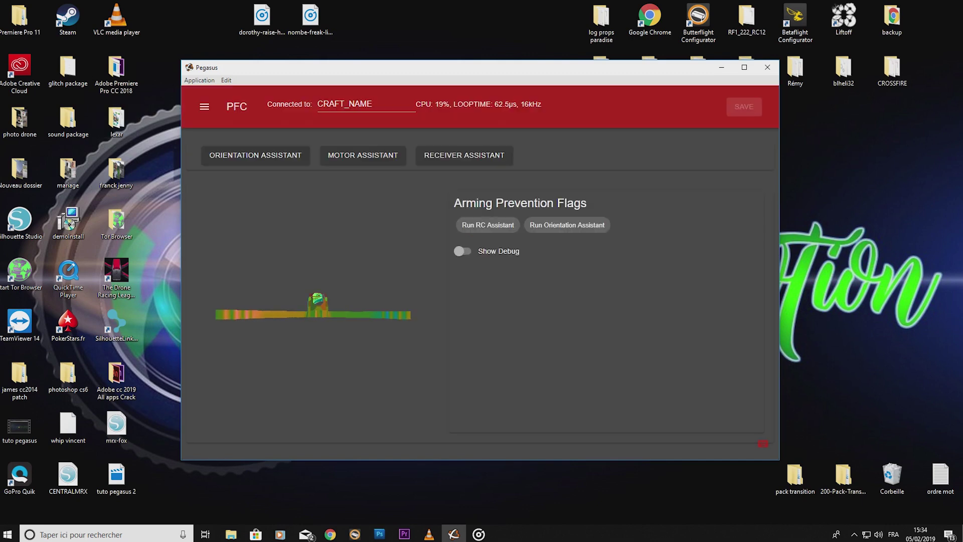
Flash the IMU-F with the version IMUF_1.1.0-STARBUCK_FULLY_UNLEASHED.bin.
{"action": "left_click", "coordinate": [205, 106]}
{"action": "left_click", "coordinate": [216, 117]}
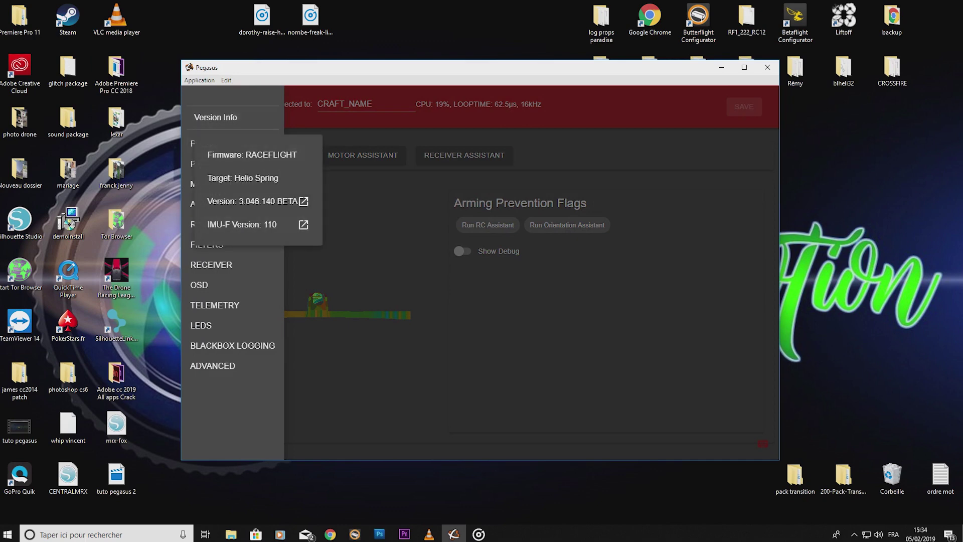
{"action": "left_click", "coordinate": [303, 225]}
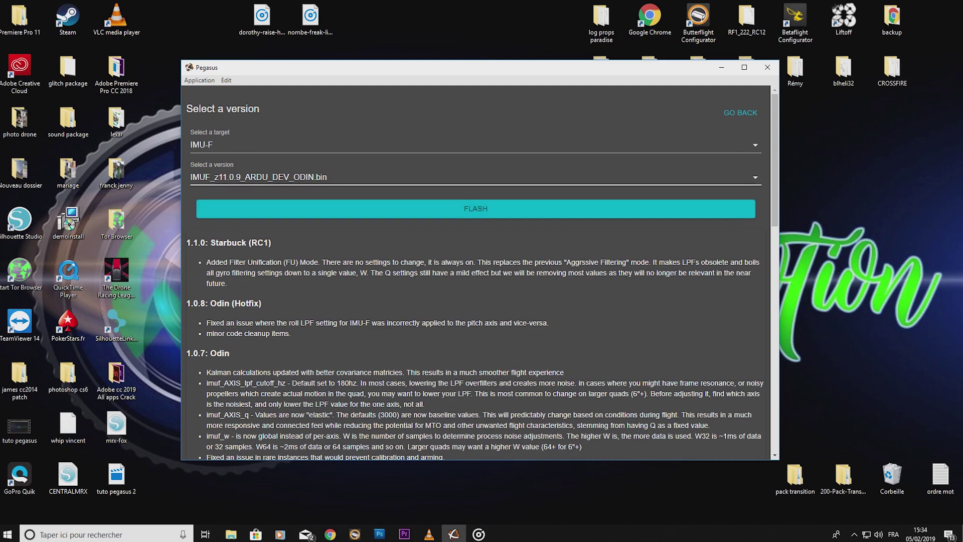
{"action": "left_click", "coordinate": [475, 177]}
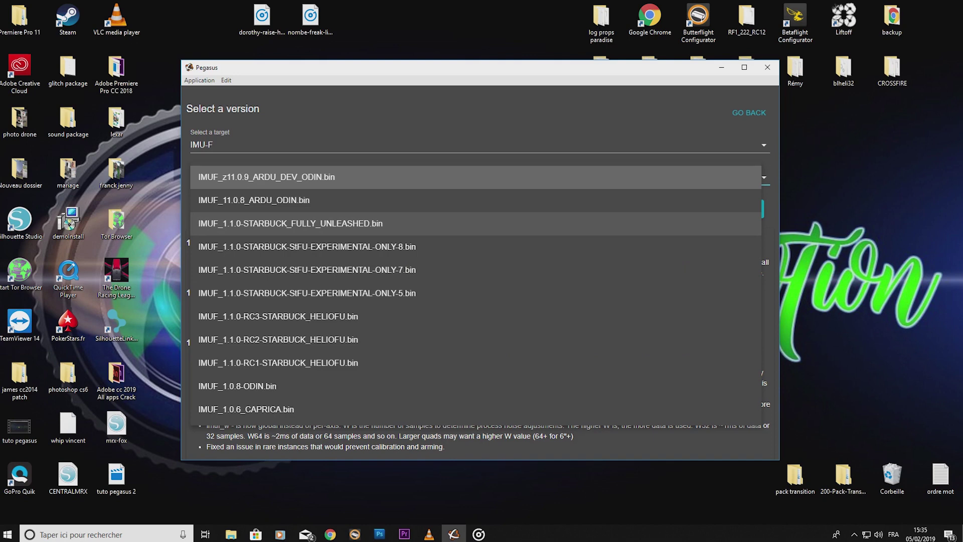
{"action": "left_click", "coordinate": [291, 224]}
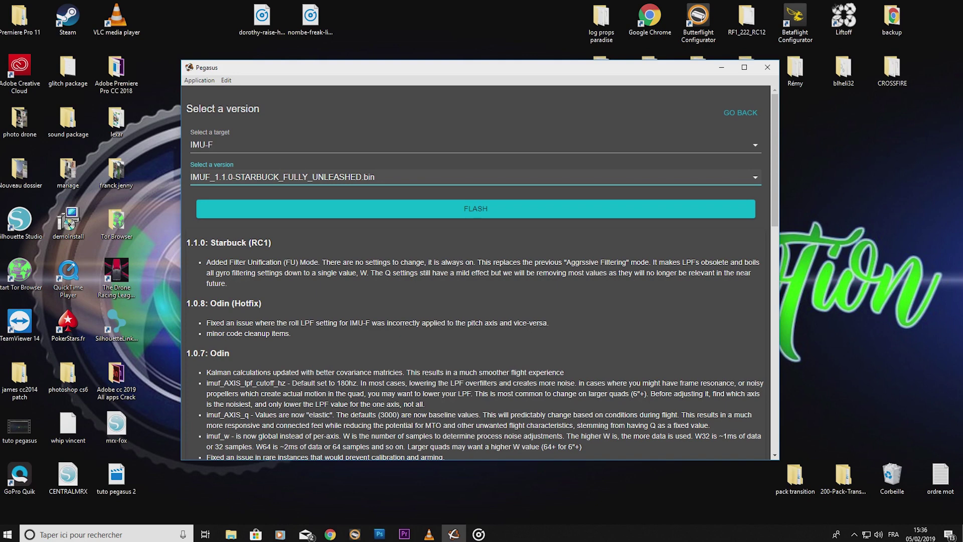
{"action": "left_click", "coordinate": [477, 209]}
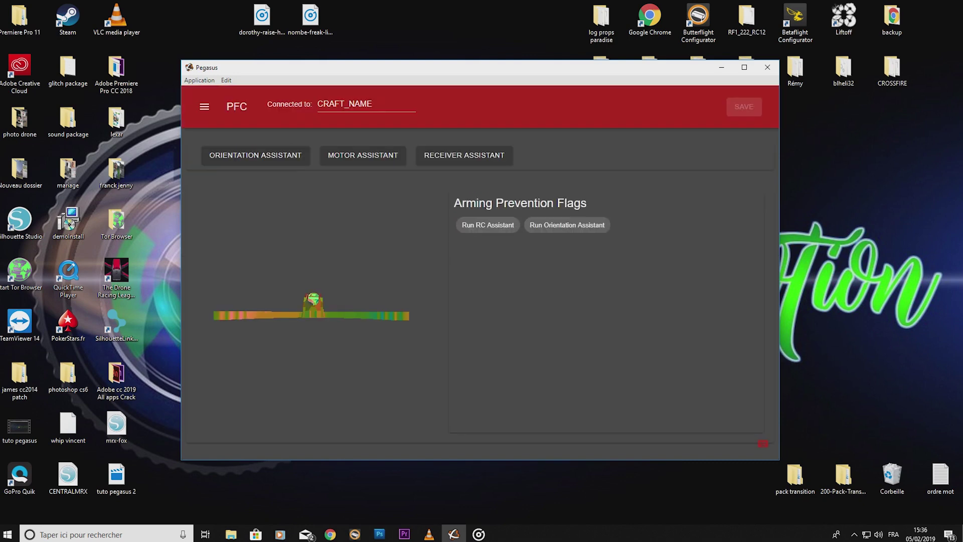
Check the firmware and IMU-F entries in the version information after flashing.
{"action": "left_click", "coordinate": [201, 106]}
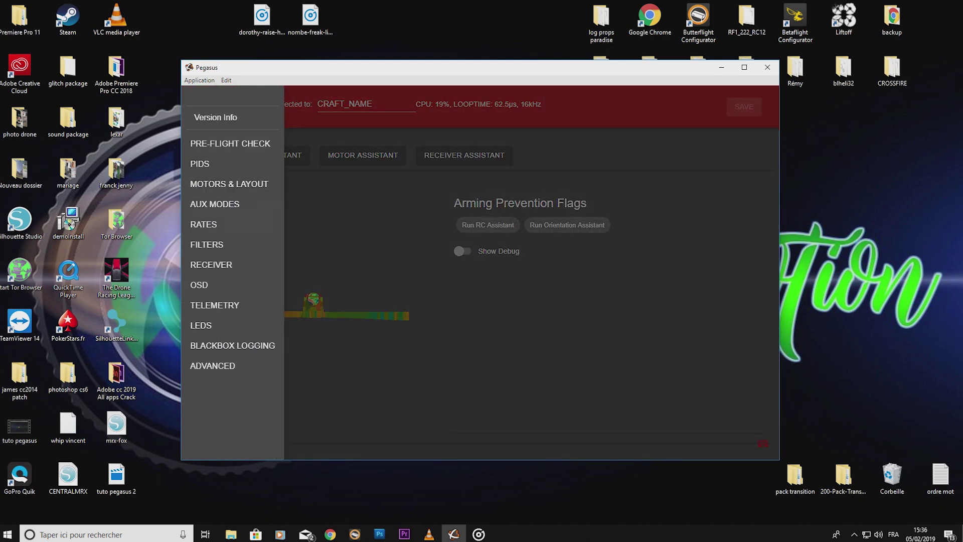
{"action": "left_click", "coordinate": [215, 117]}
{"action": "key", "text": "Escape"}
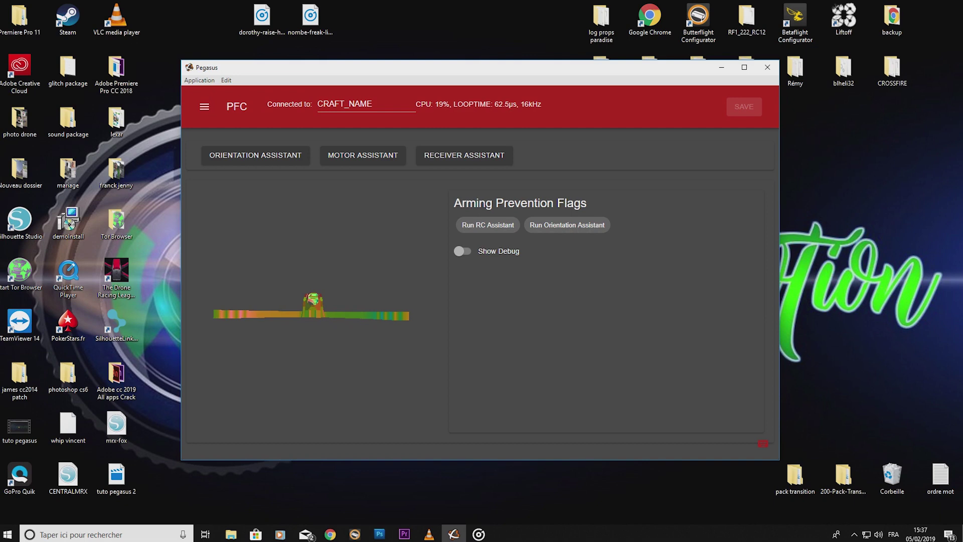
Run the Orientation Assistant and confirm that the quad is laid flat.
{"action": "left_click", "coordinate": [255, 156]}
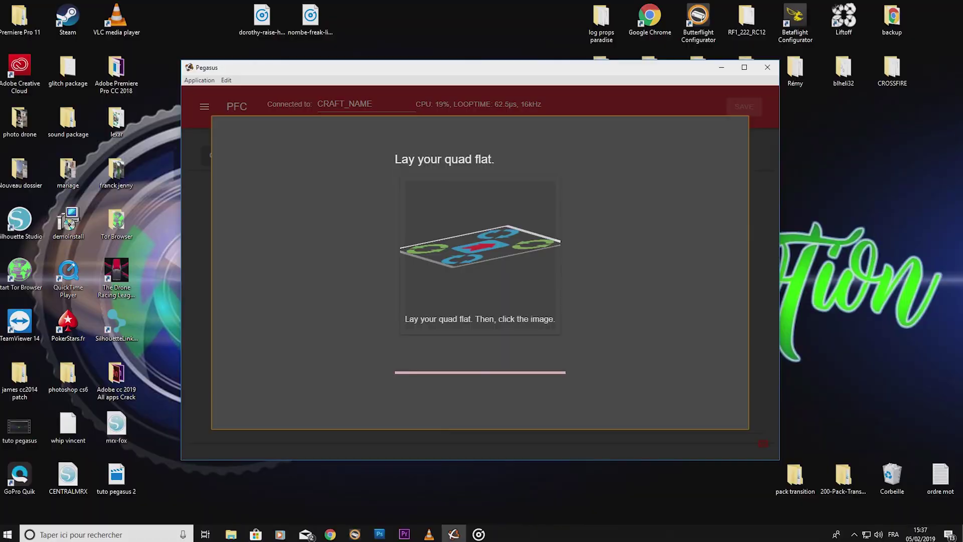
{"action": "left_click", "coordinate": [481, 246]}
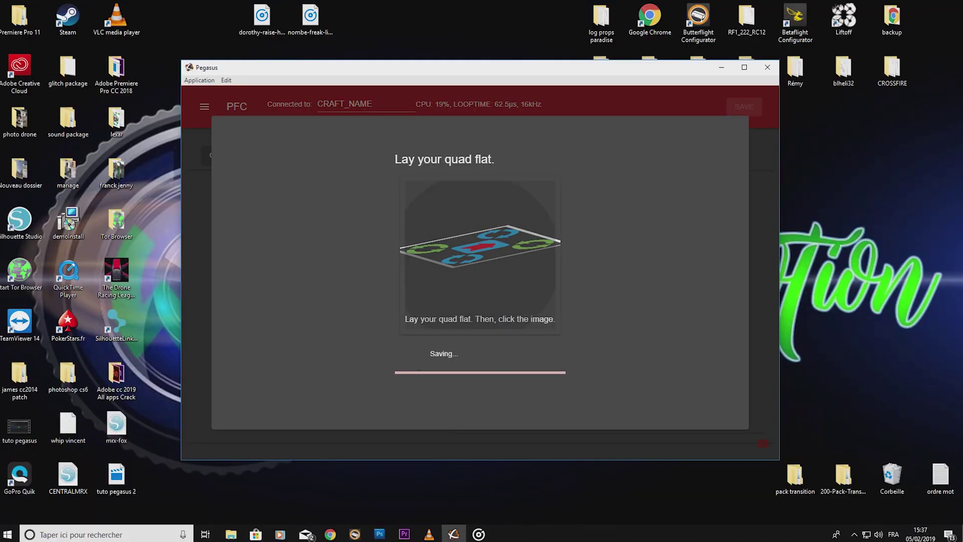
{"action": "left_click", "coordinate": [552, 360]}
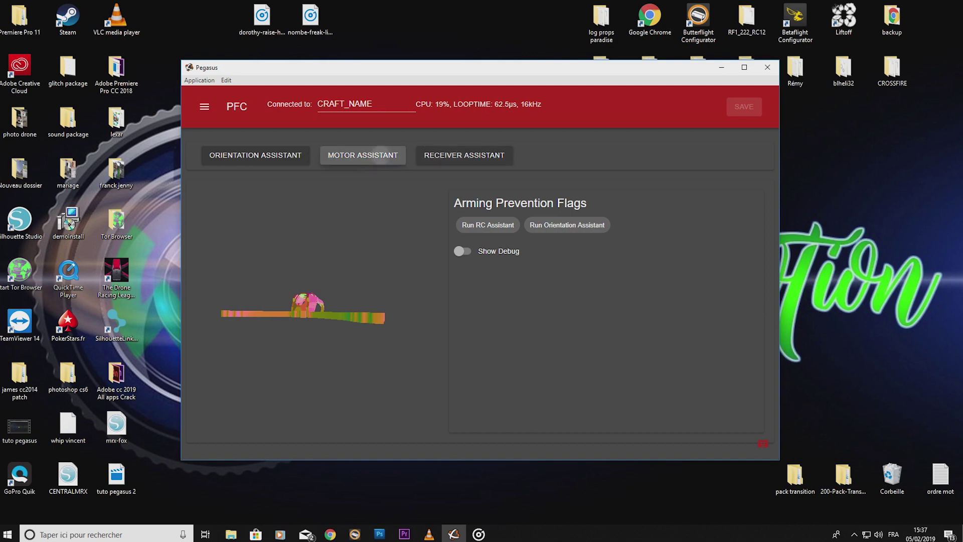
Start the Motor Assistant and set the propeller spin direction to Normal.
{"action": "left_click", "coordinate": [363, 155]}
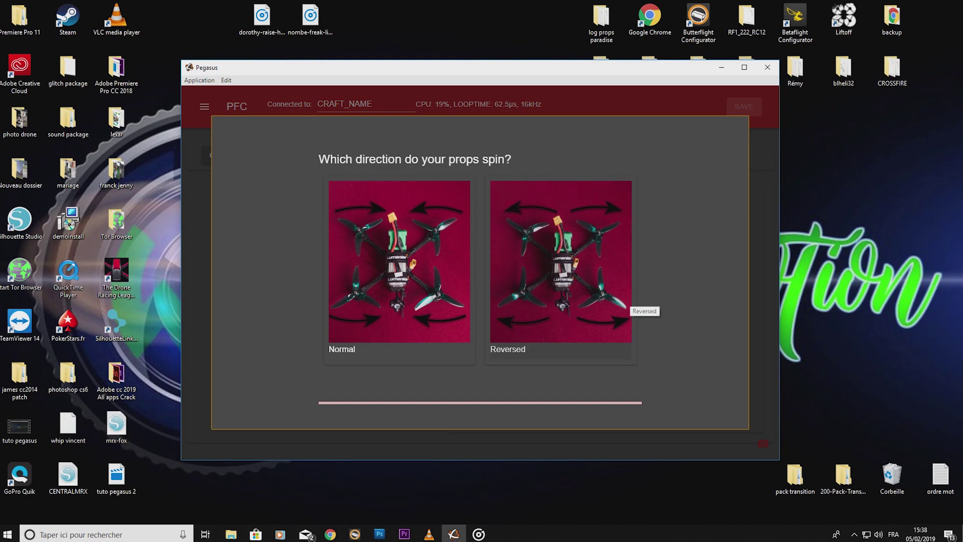
{"action": "left_click", "coordinate": [397, 274]}
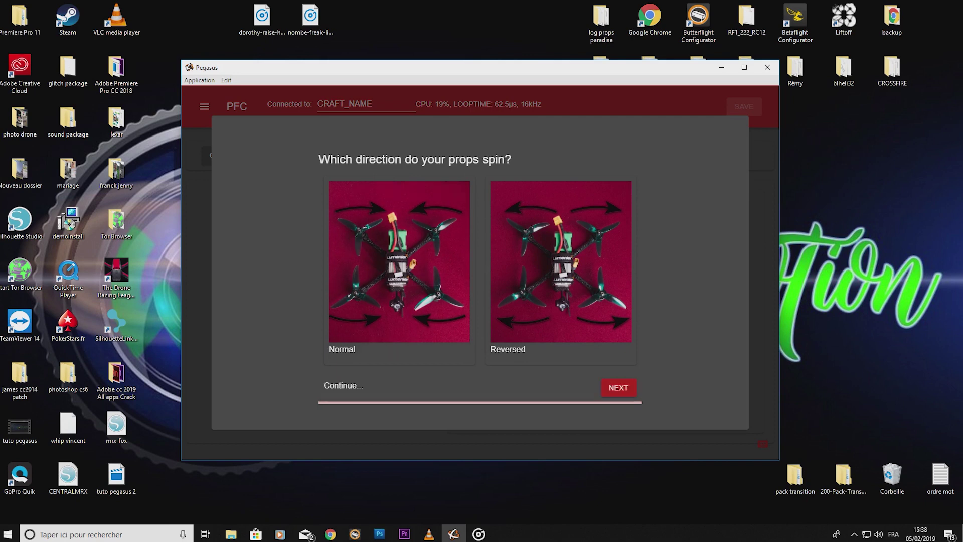
{"action": "left_click", "coordinate": [619, 388]}
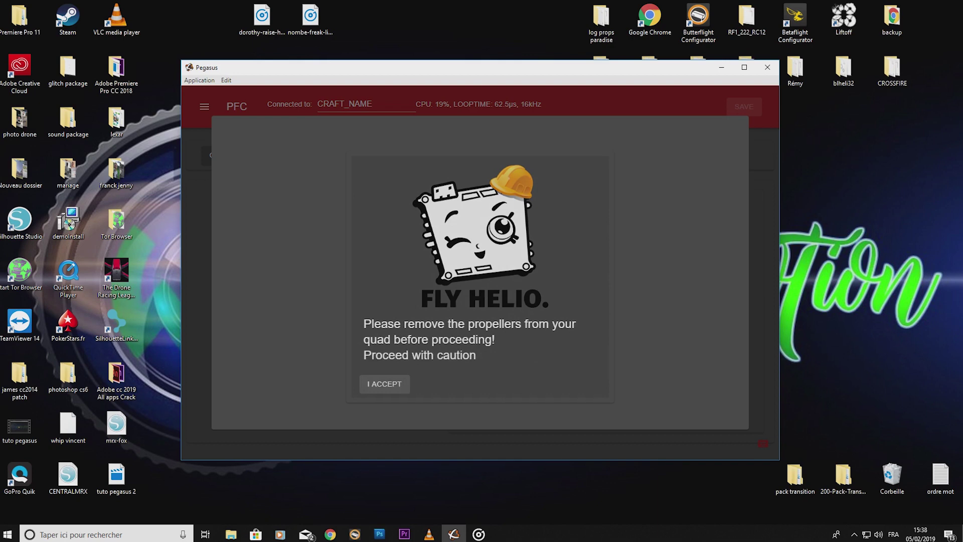
Accept the propeller removal warning and carry out the ESC calibration through its final stage.
{"action": "left_click", "coordinate": [385, 384]}
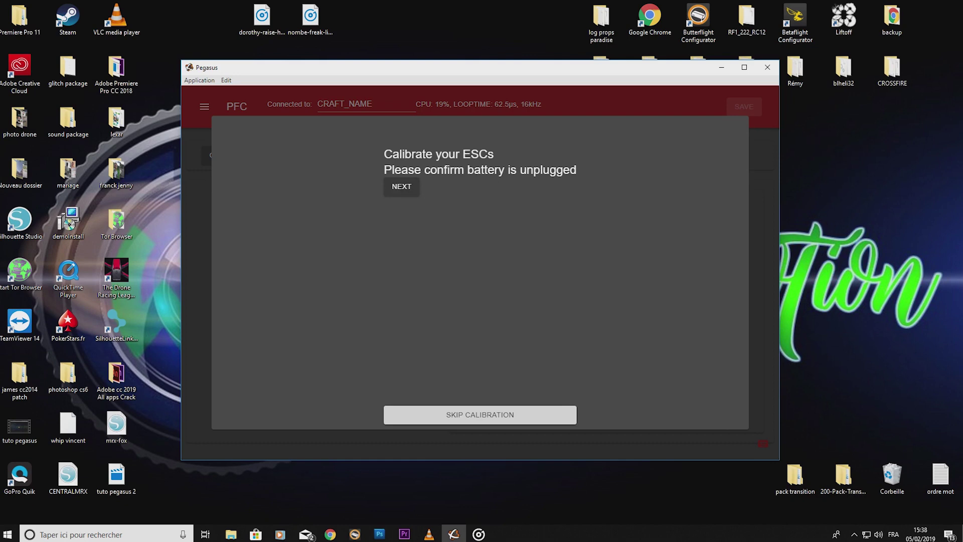
{"action": "left_click", "coordinate": [400, 187]}
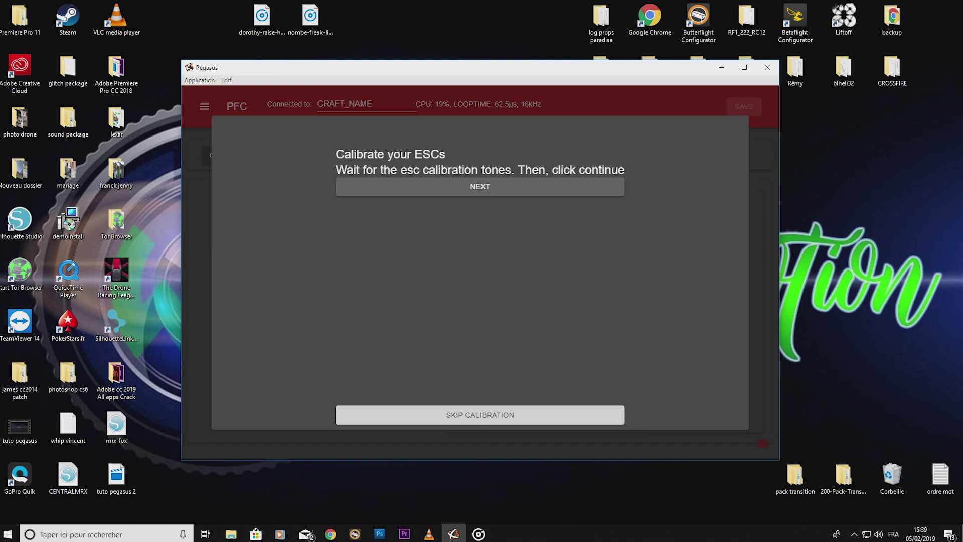
{"action": "left_click", "coordinate": [488, 186]}
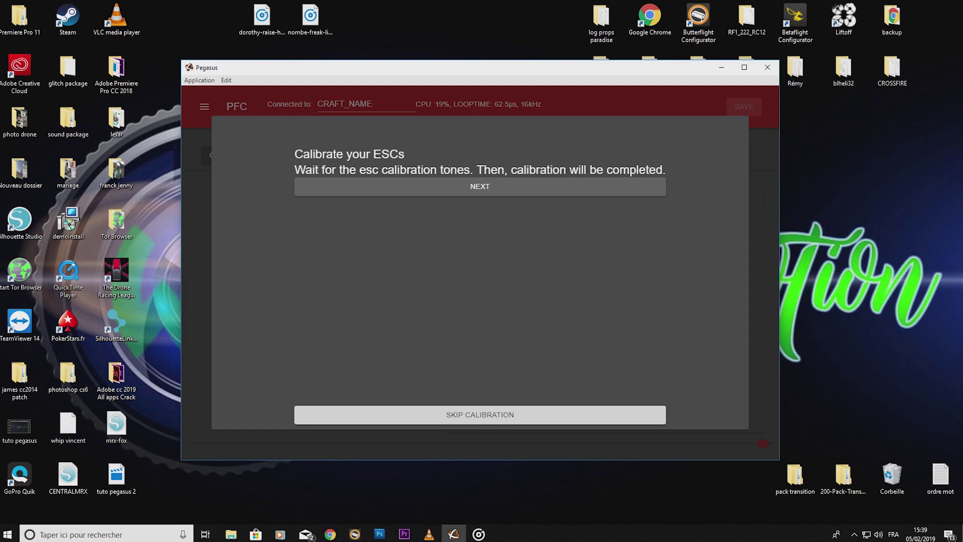
{"action": "left_click", "coordinate": [489, 186]}
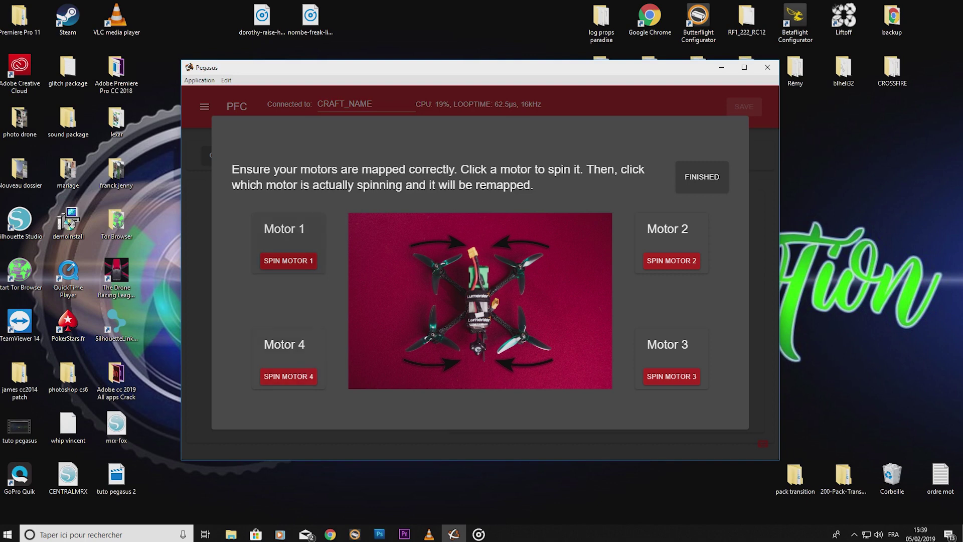
Spin motors 1 and 2 to verify the motor mapping, identify motor 2 as spinning, and finish the Motor Assistant.
{"action": "left_click", "coordinate": [289, 261]}
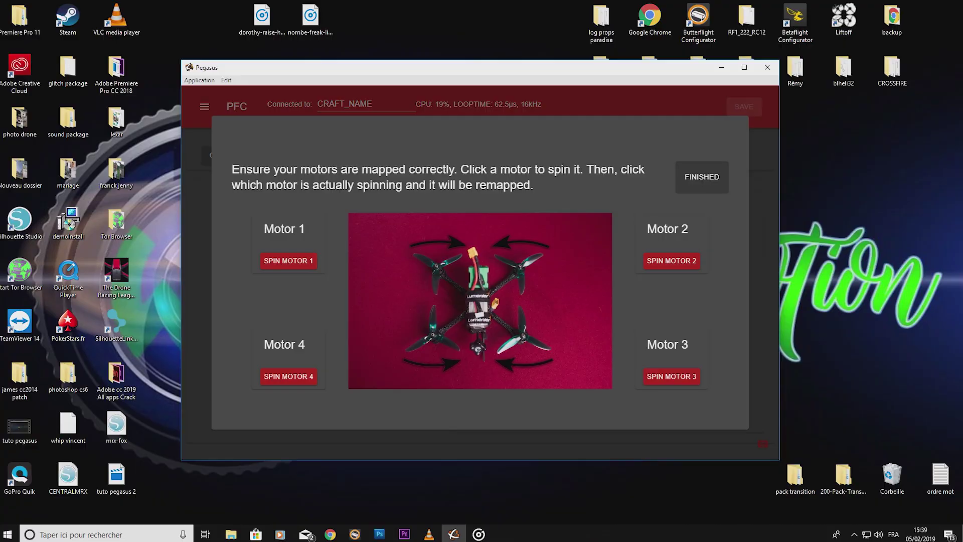
{"action": "left_click", "coordinate": [672, 261]}
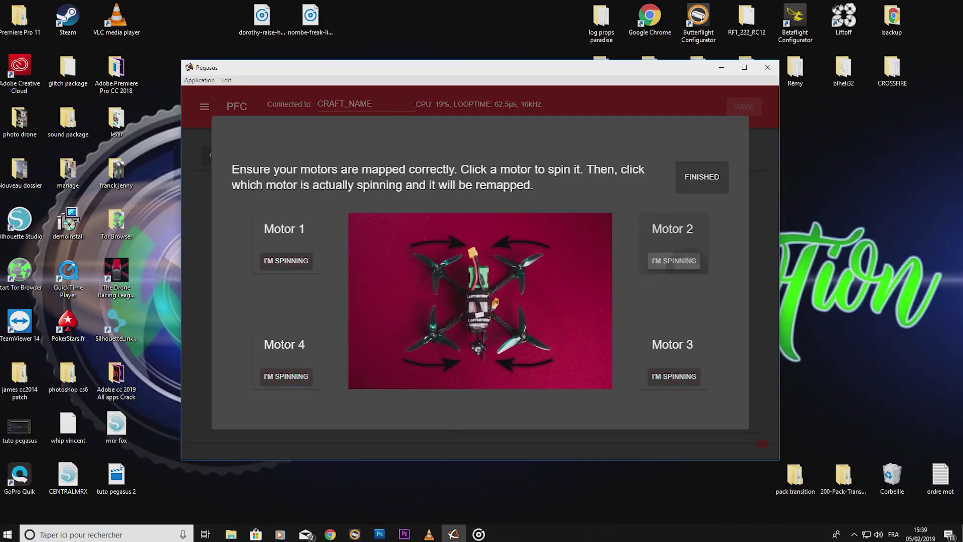
{"action": "left_click", "coordinate": [674, 261]}
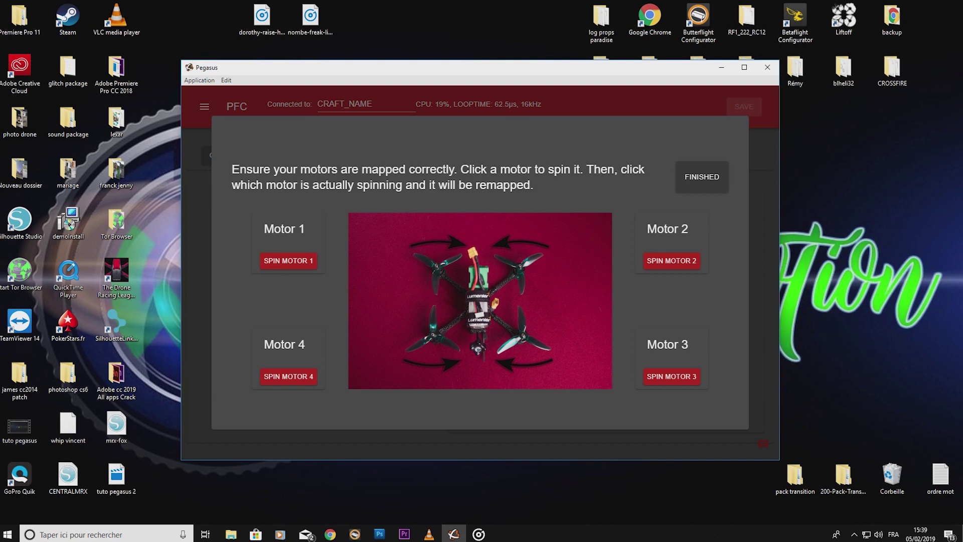
{"action": "left_click", "coordinate": [702, 176]}
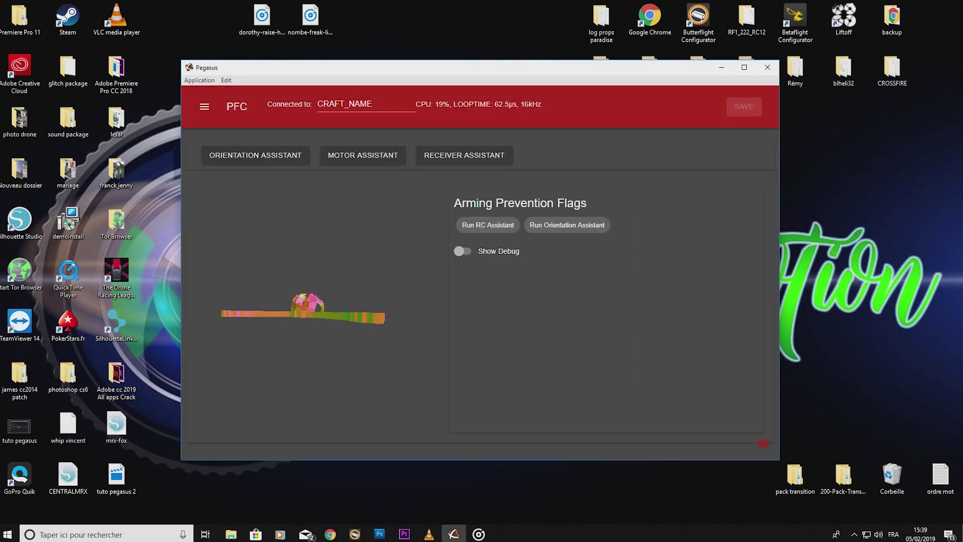
Review the PID values, the motor and layout settings, and the list of available auxiliary flight modes.
{"action": "left_click", "coordinate": [465, 155]}
{"action": "left_click", "coordinate": [204, 107]}
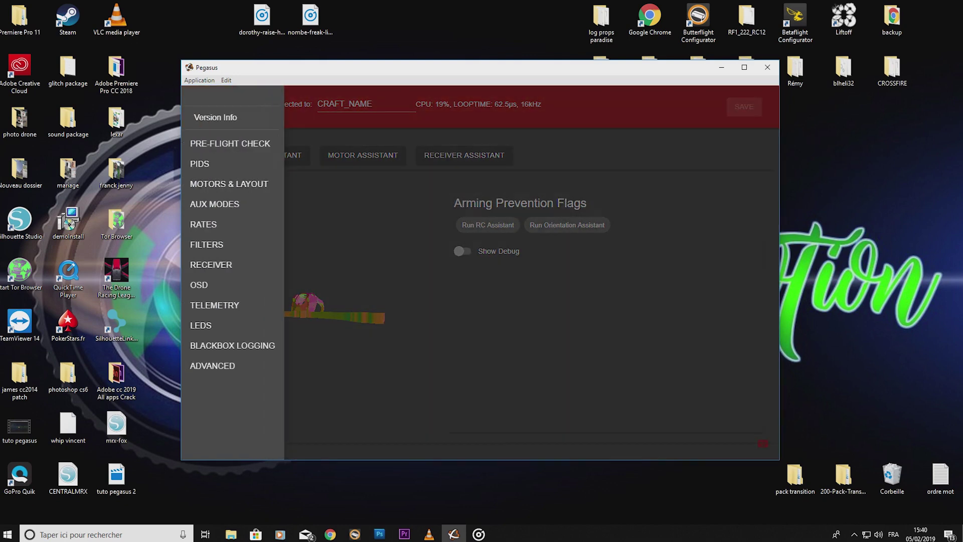
{"action": "left_click", "coordinate": [198, 164]}
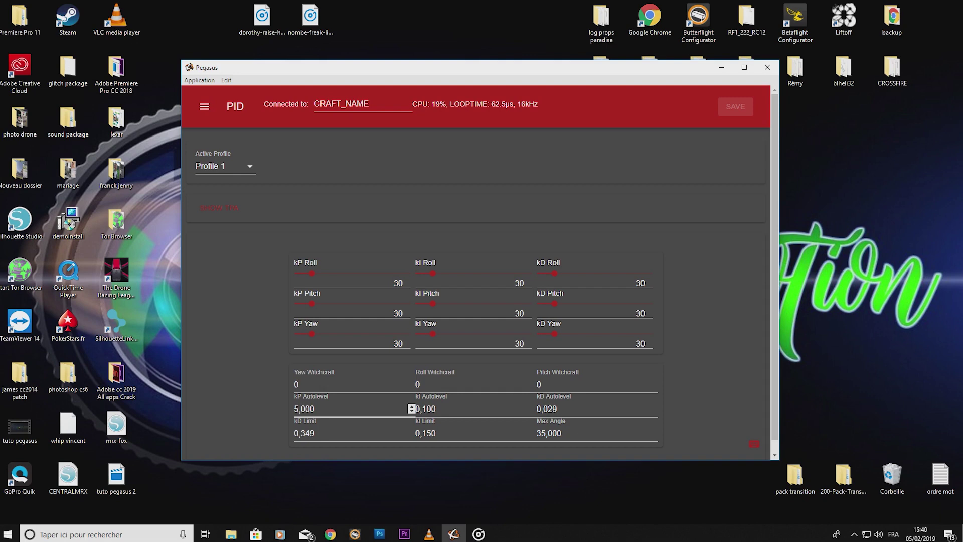
{"action": "left_click", "coordinate": [204, 106]}
{"action": "left_click", "coordinate": [229, 184]}
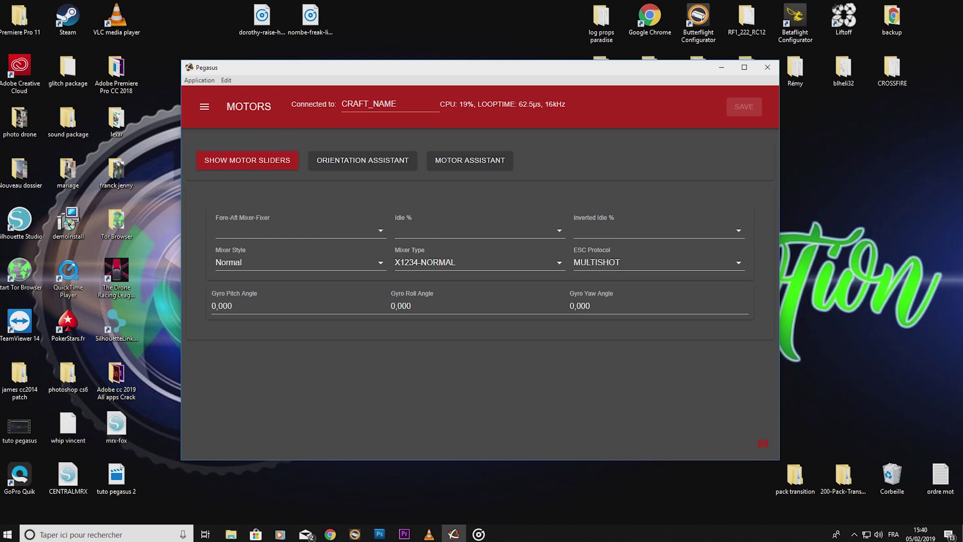
{"action": "left_click", "coordinate": [204, 106]}
{"action": "left_click", "coordinate": [215, 204]}
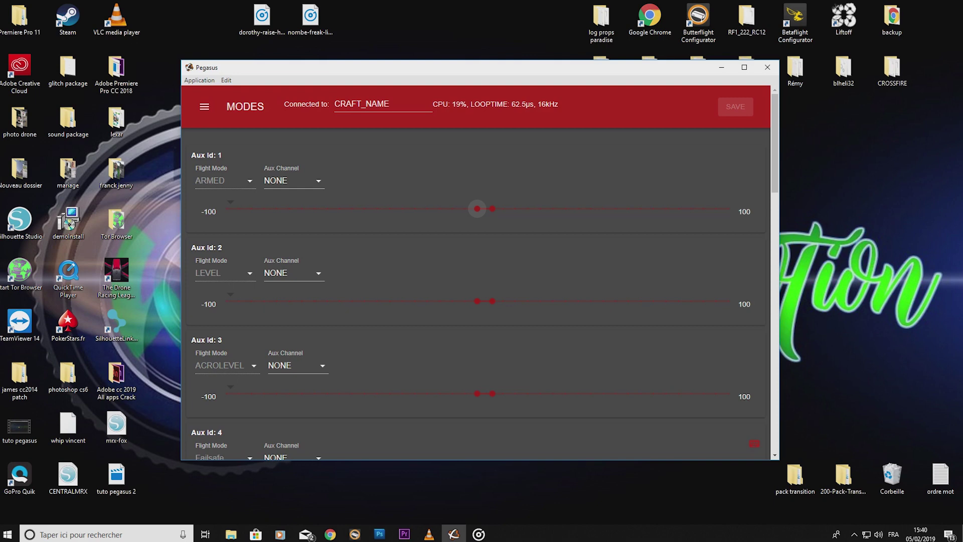
{"action": "scroll", "coordinate": [477, 209], "scroll_direction": "down", "scroll_amount": 4}
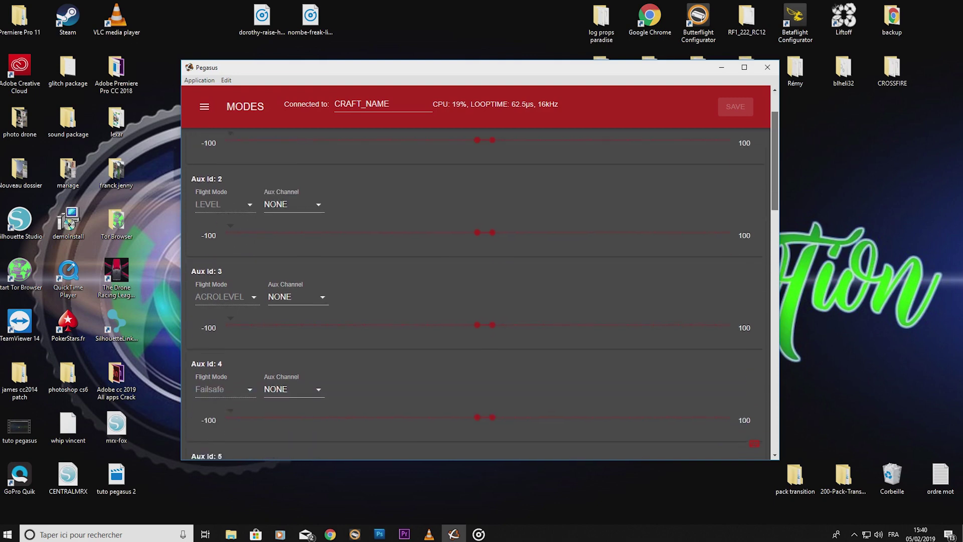
{"action": "scroll", "coordinate": [483, 294], "scroll_direction": "down", "scroll_amount": 8}
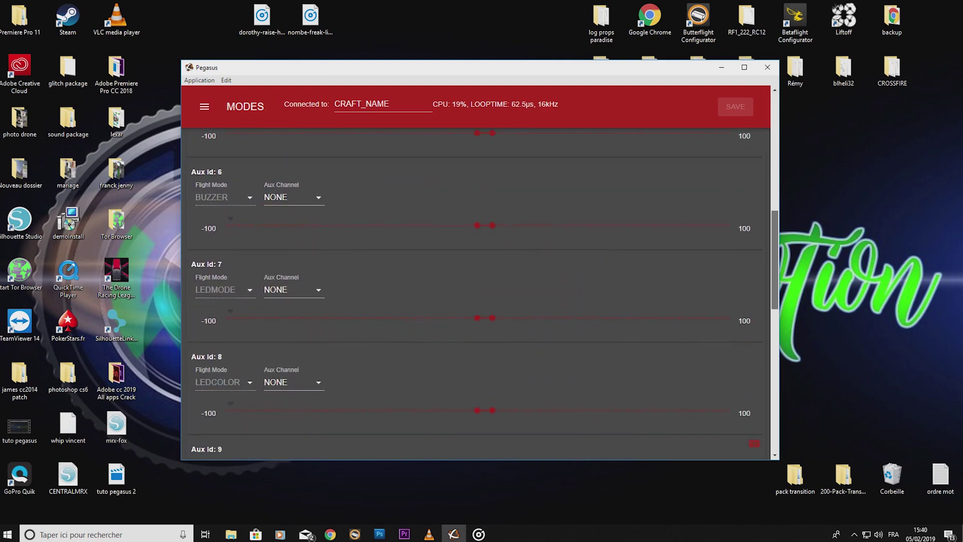
{"action": "scroll", "coordinate": [480, 294], "scroll_direction": "down", "scroll_amount": 3}
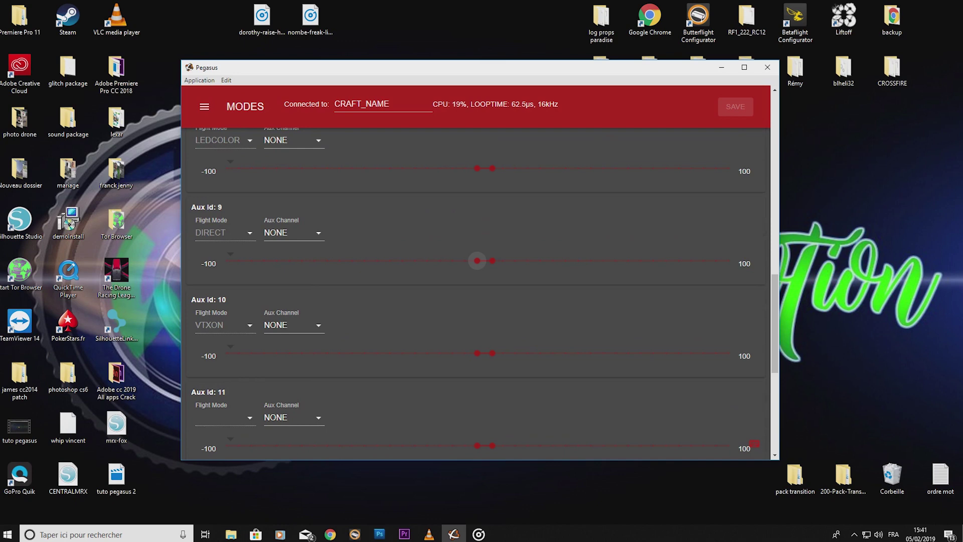
Assign the ARMED flight mode to Aux Chan. 1 with a range covering about the top fifth of the scale, up to 100.
{"action": "left_click_drag", "start_coordinate": [775, 324], "coordinate": [775, 143]}
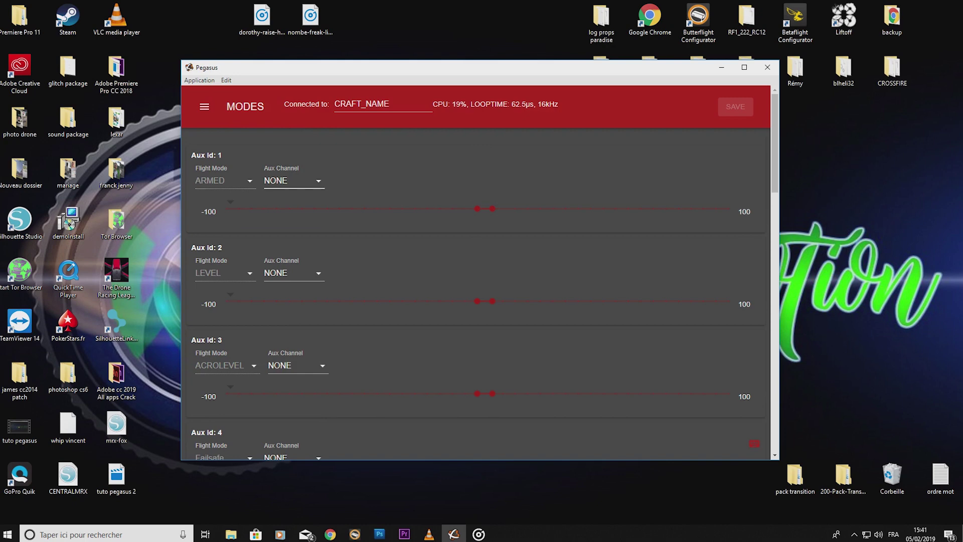
{"action": "left_click", "coordinate": [293, 181]}
{"action": "left_click", "coordinate": [304, 119]}
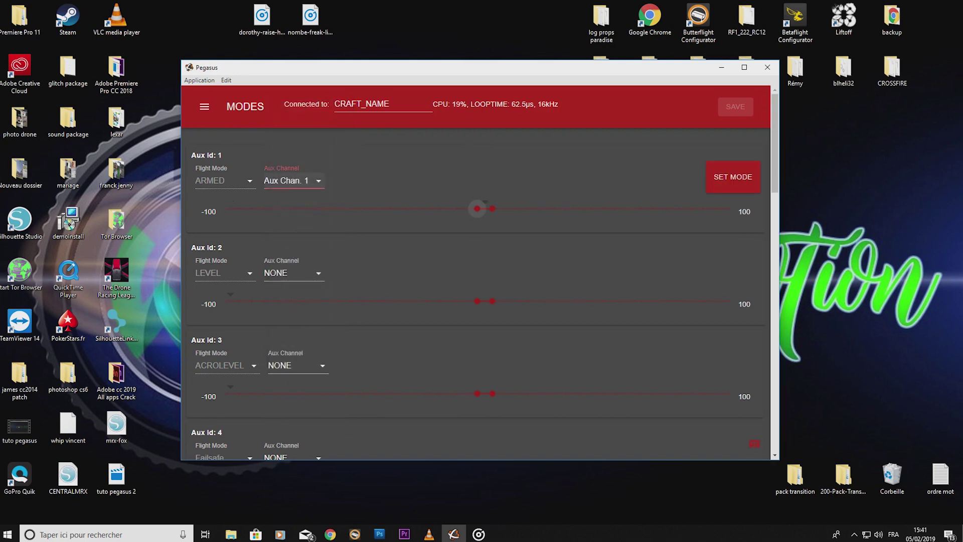
{"action": "left_click_drag", "start_coordinate": [492, 208], "coordinate": [728, 209]}
{"action": "left_click_drag", "start_coordinate": [477, 208], "coordinate": [627, 208]}
{"action": "left_click", "coordinate": [733, 177]}
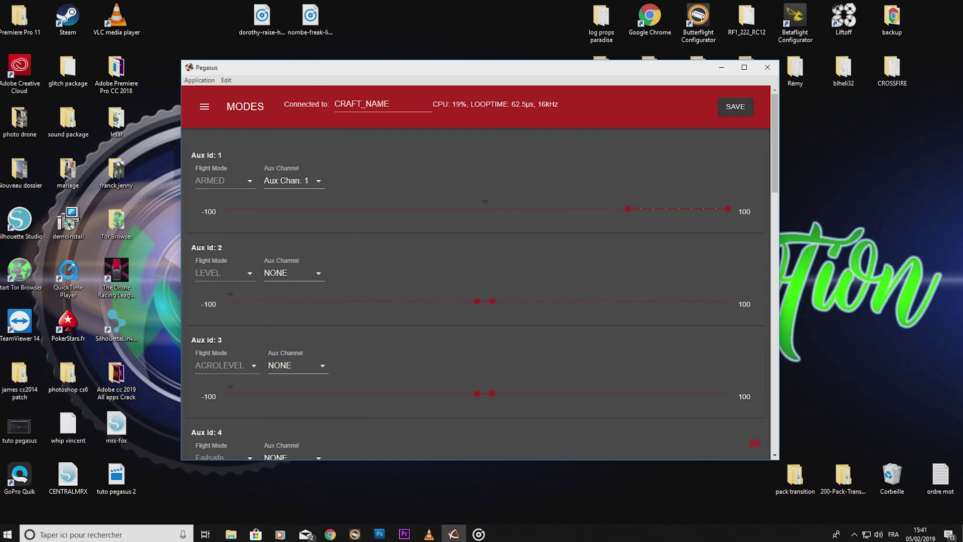
Assign the DIRECT flight mode to Aux Chan. 1 over roughly the top fifth of its range, up to 100, and save the modes.
{"action": "scroll", "coordinate": [479, 293], "scroll_direction": "down", "scroll_amount": 10}
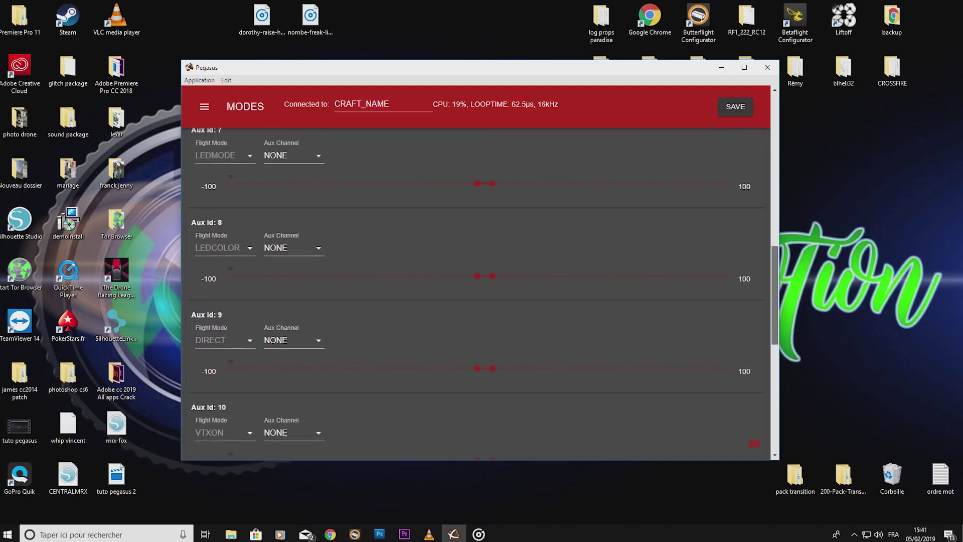
{"action": "scroll", "coordinate": [479, 381], "scroll_direction": "up", "scroll_amount": 1}
{"action": "left_click_drag", "start_coordinate": [492, 394], "coordinate": [728, 393]}
{"action": "left_click_drag", "start_coordinate": [477, 393], "coordinate": [617, 394]}
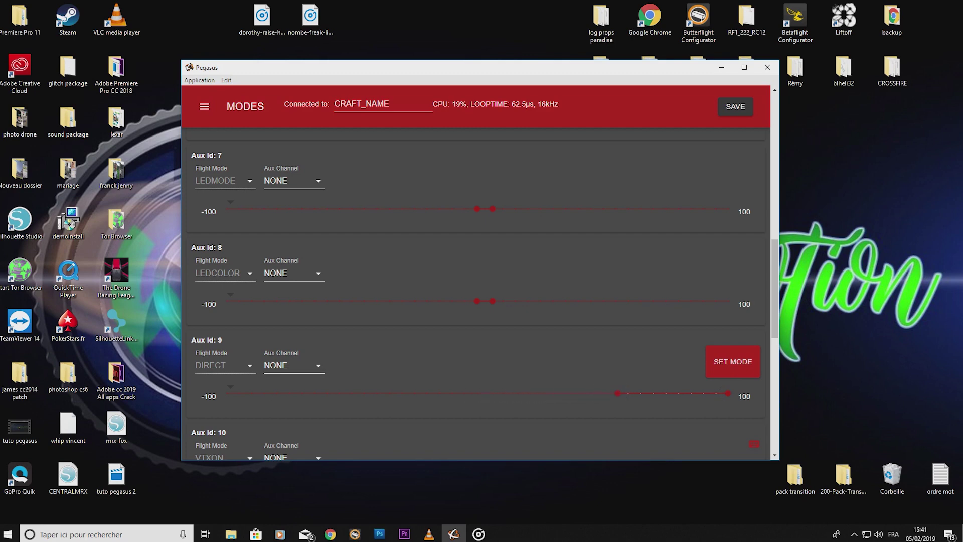
{"action": "left_click", "coordinate": [293, 365]}
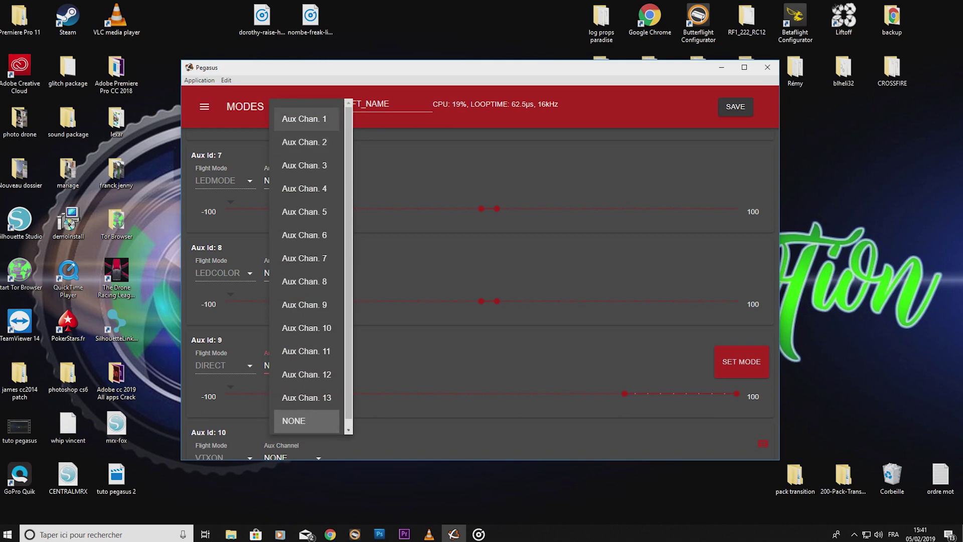
{"action": "left_click", "coordinate": [321, 119]}
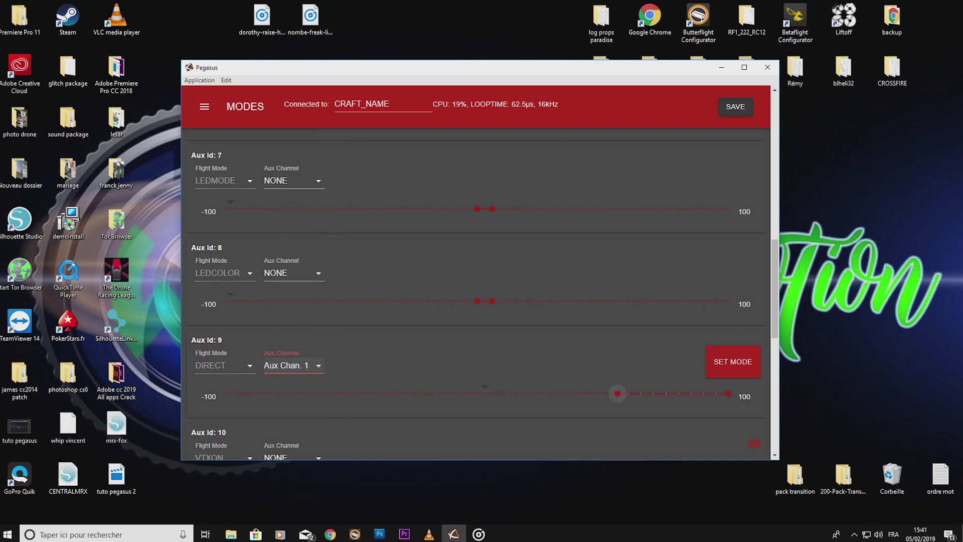
{"action": "left_click", "coordinate": [733, 362]}
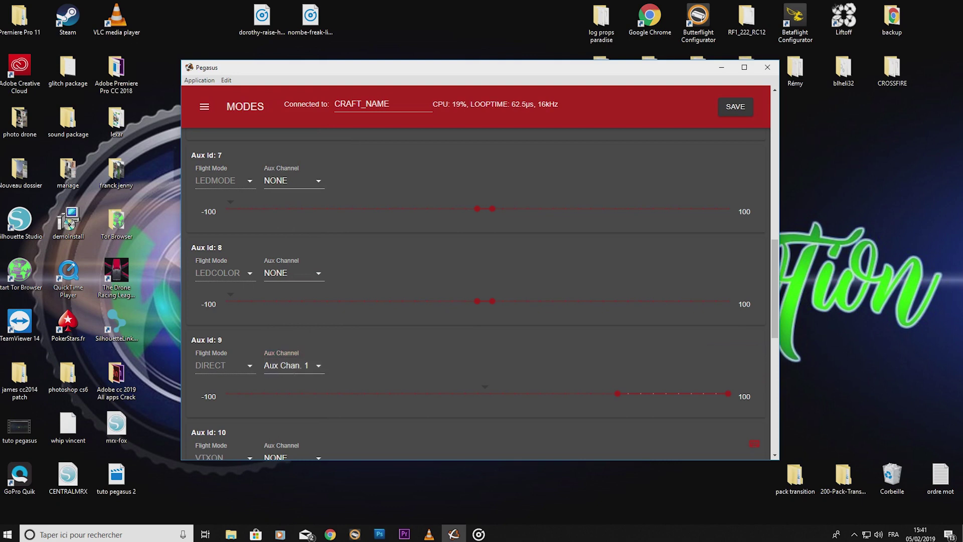
{"action": "left_click", "coordinate": [736, 107]}
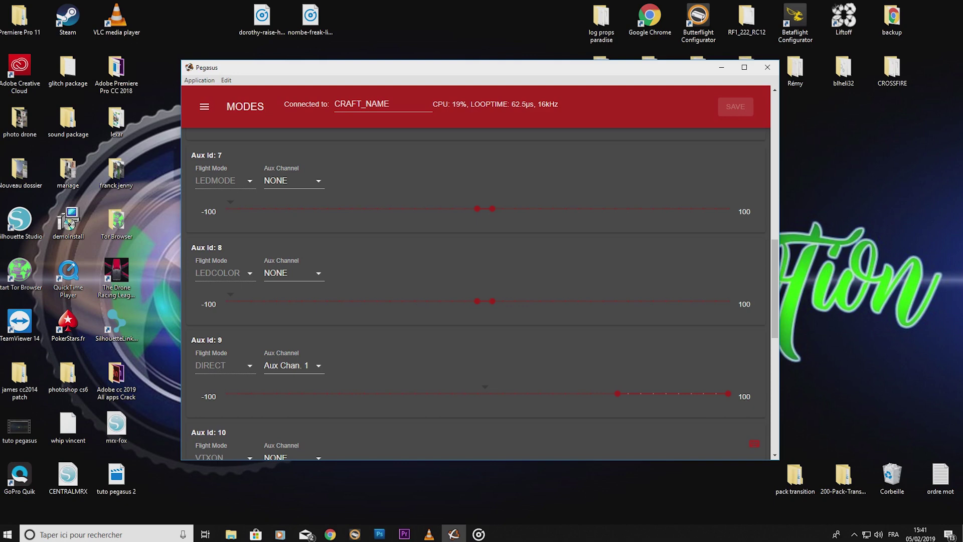
Try the BETAFLIGHT expo type in the rates settings and set it back to ACRO_PLUS.
{"action": "left_click", "coordinate": [204, 106]}
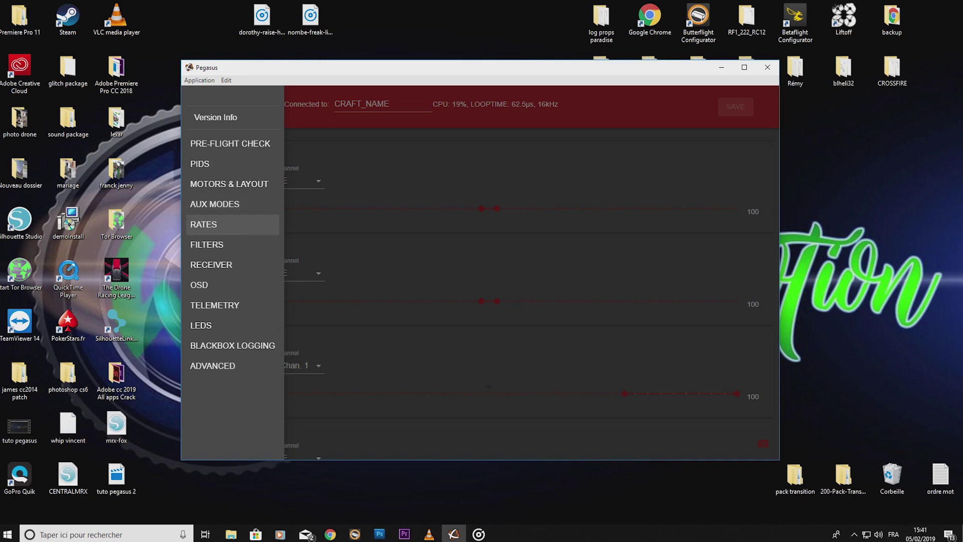
{"action": "left_click", "coordinate": [215, 224]}
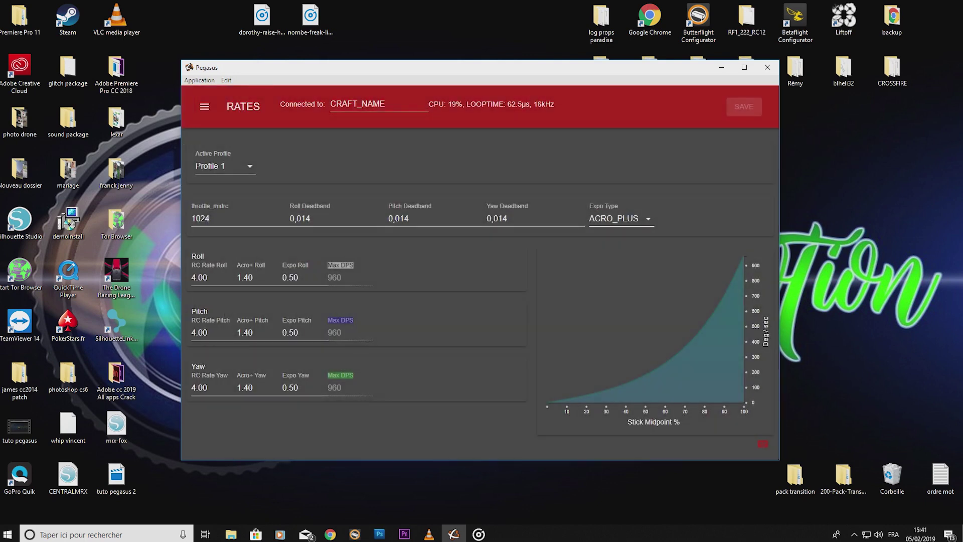
{"action": "left_click", "coordinate": [621, 218]}
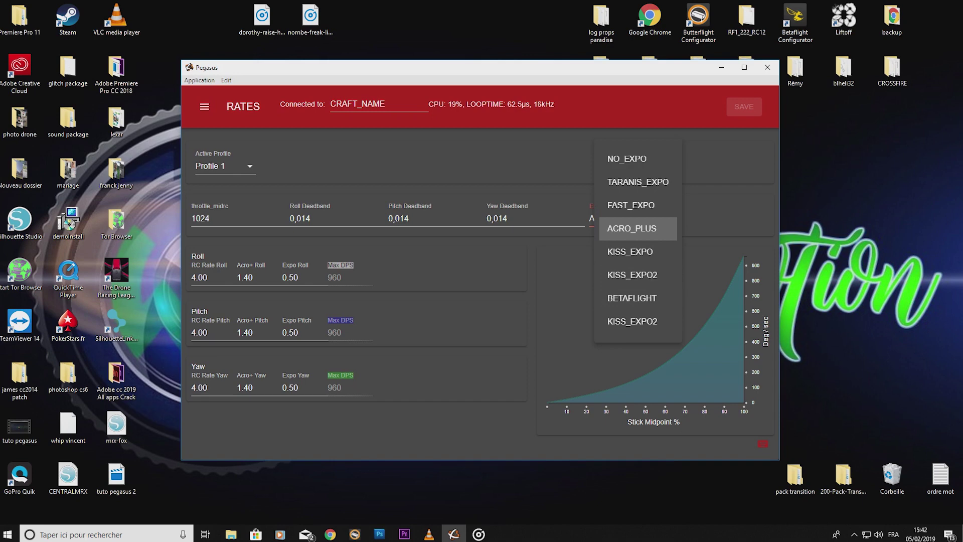
{"action": "left_click", "coordinate": [632, 298]}
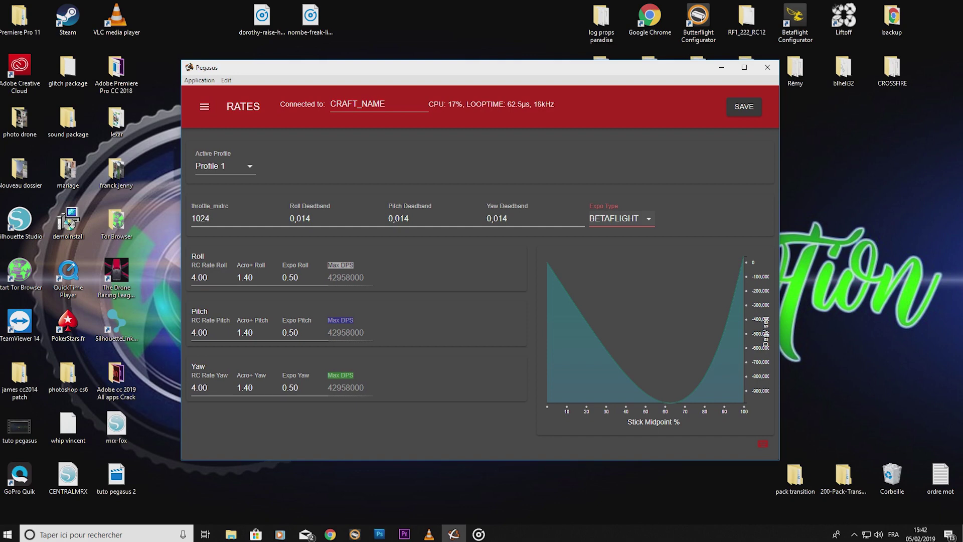
{"action": "left_click", "coordinate": [622, 218]}
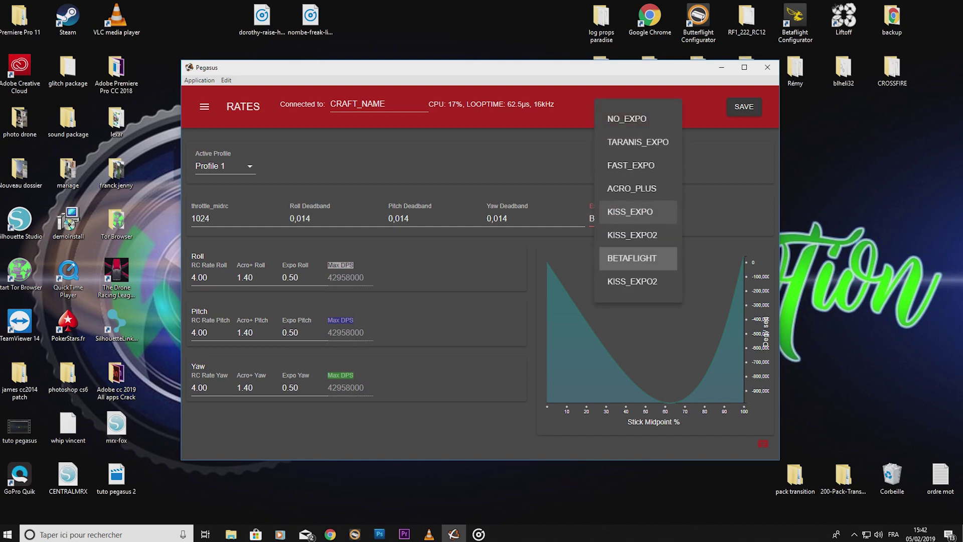
{"action": "left_click", "coordinate": [629, 187]}
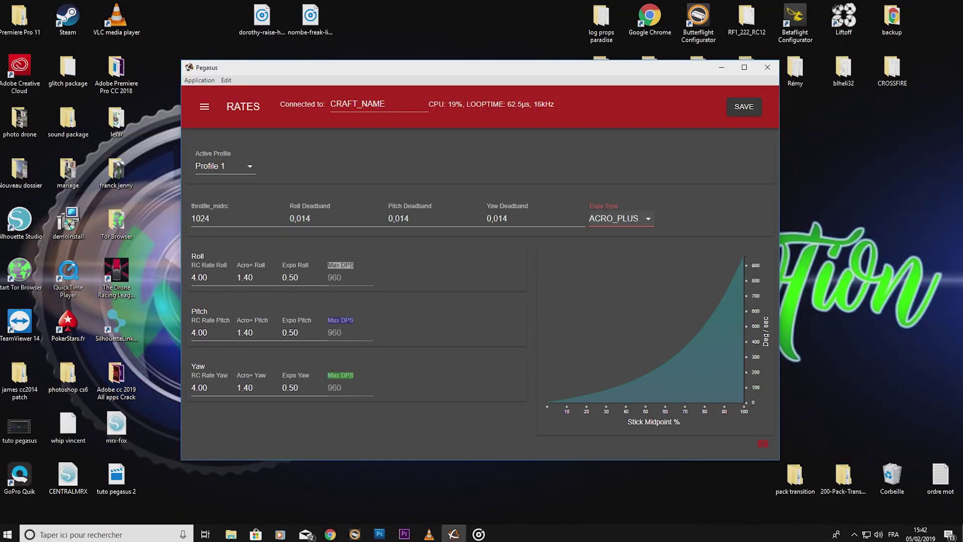
Open the filter settings of Profile 1 and set the IMU-F LPF Yaw value to 151.
{"action": "left_click", "coordinate": [204, 107]}
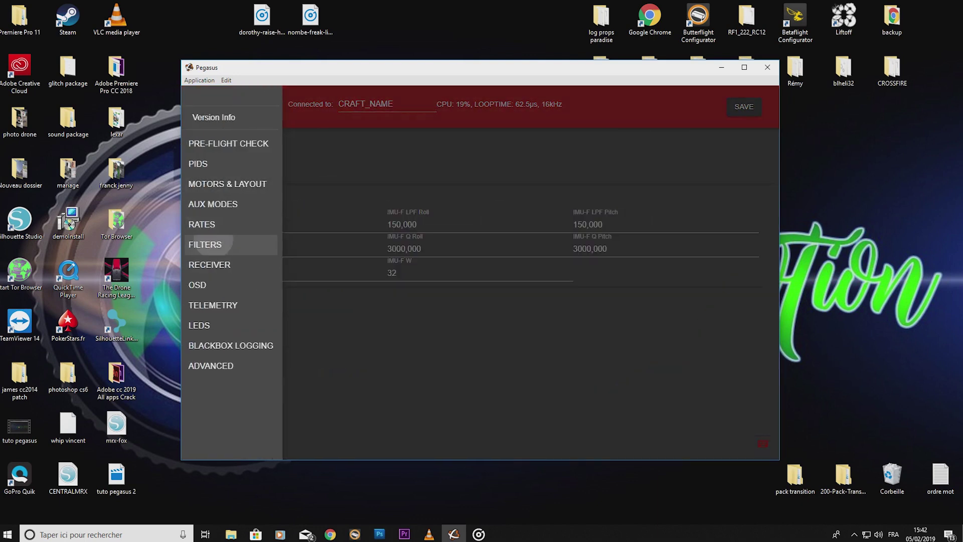
{"action": "left_click", "coordinate": [206, 245]}
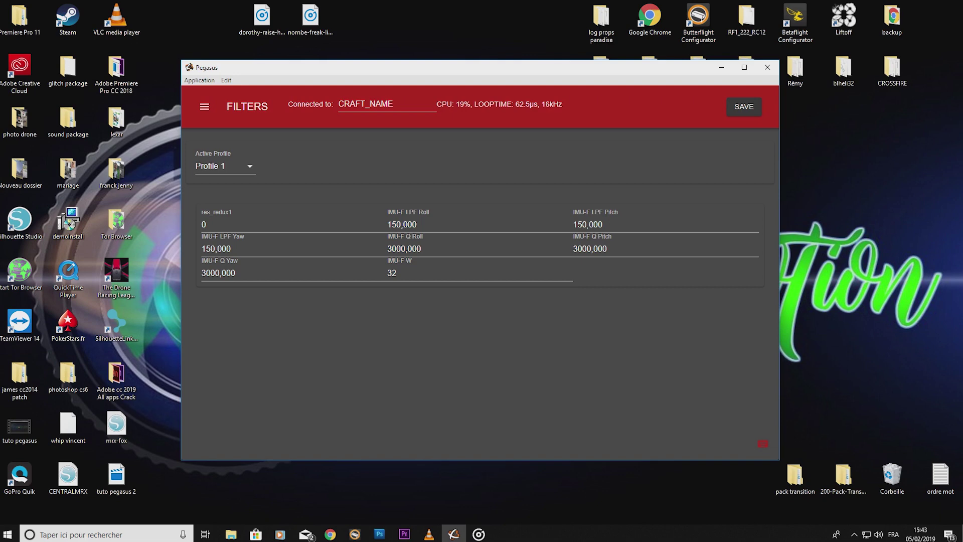
{"action": "left_click_drag", "start_coordinate": [406, 249], "coordinate": [401, 249]}
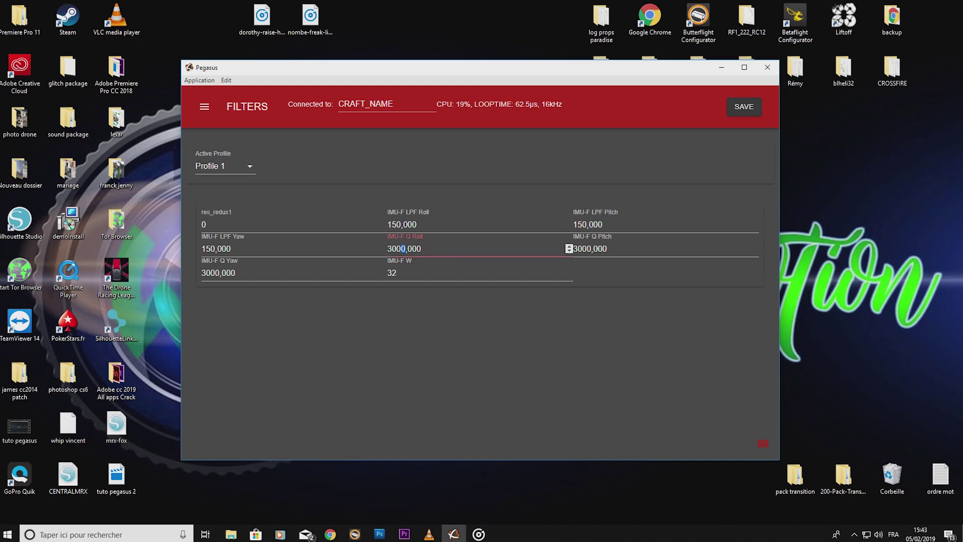
{"action": "key", "text": "shift+Tab"}
{"action": "type", "text": "151"}
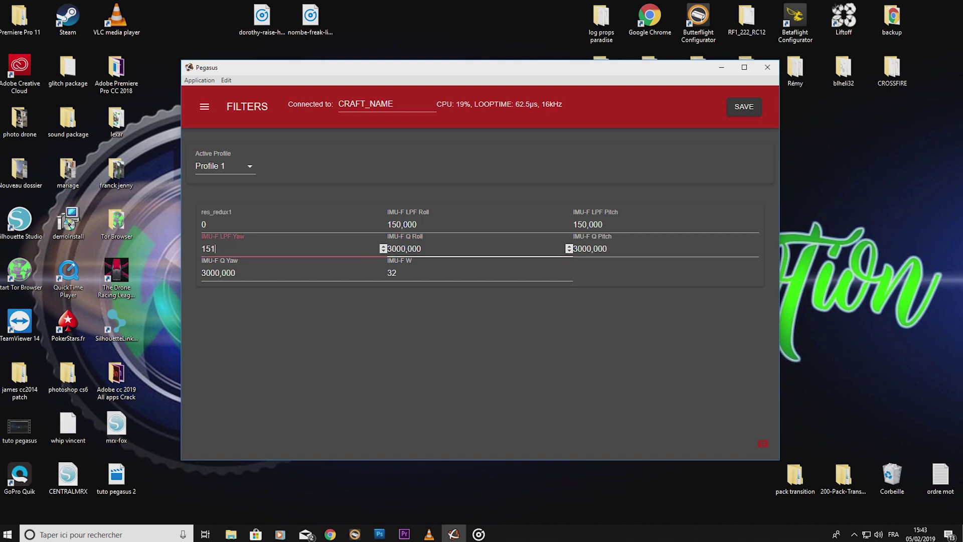
Set the IMU-F Q Roll filter value to 1500 in Profile 1.
{"action": "left_click", "coordinate": [405, 249]}
{"action": "left_click_drag", "start_coordinate": [406, 249], "coordinate": [387, 249]}
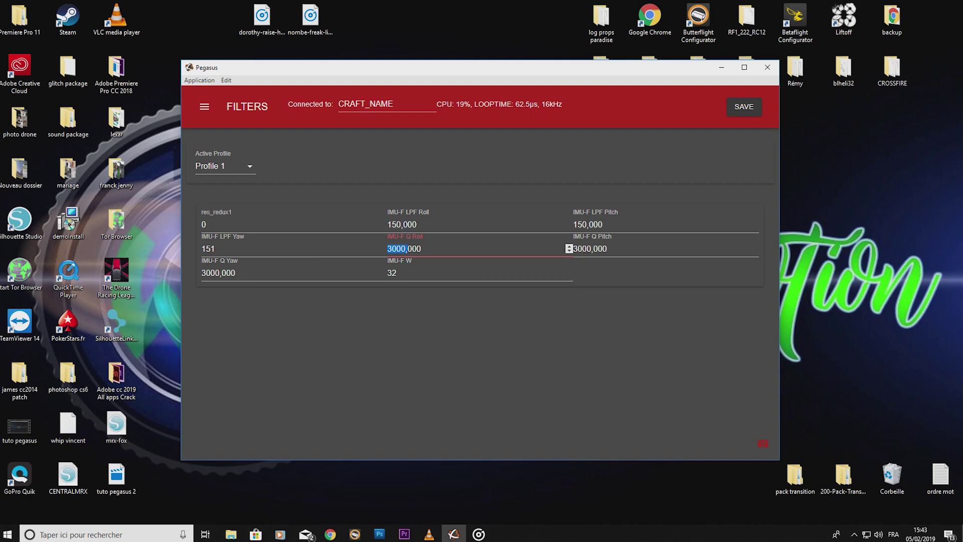
{"action": "key", "text": "BackSpace"}
{"action": "type", "text": "1500"}
{"action": "key", "text": "Tab"}
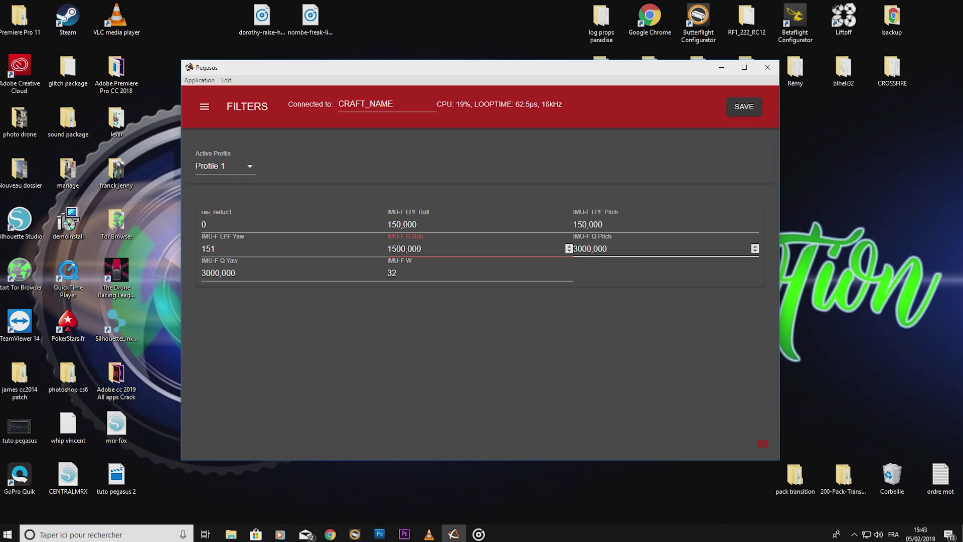
Set both the IMU-F Q Pitch and IMU-F Q Yaw filter values to 1500 in Profile 1.
{"action": "left_click", "coordinate": [573, 248]}
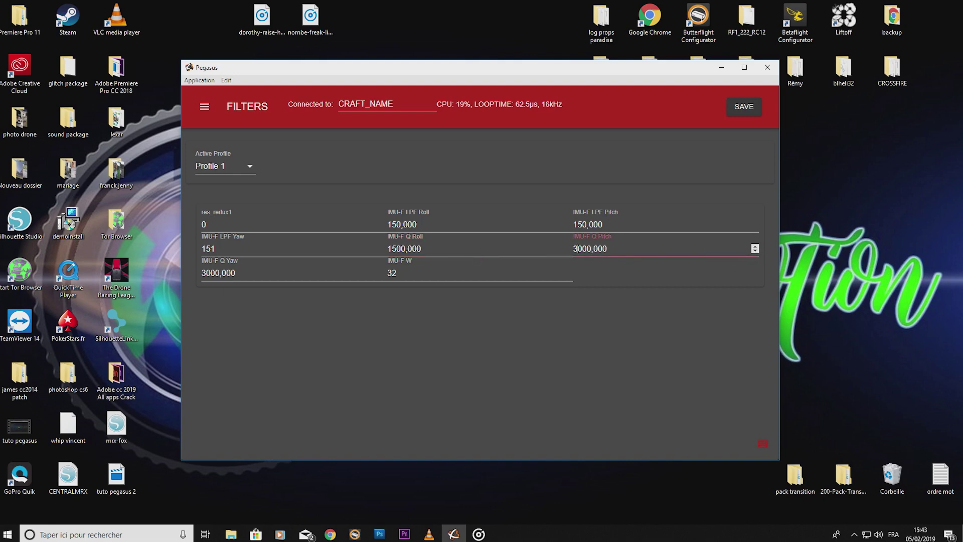
{"action": "key", "text": "Delete"}
{"action": "key", "text": "Delete"}
{"action": "type", "text": "15"}
{"action": "left_click", "coordinate": [211, 273]}
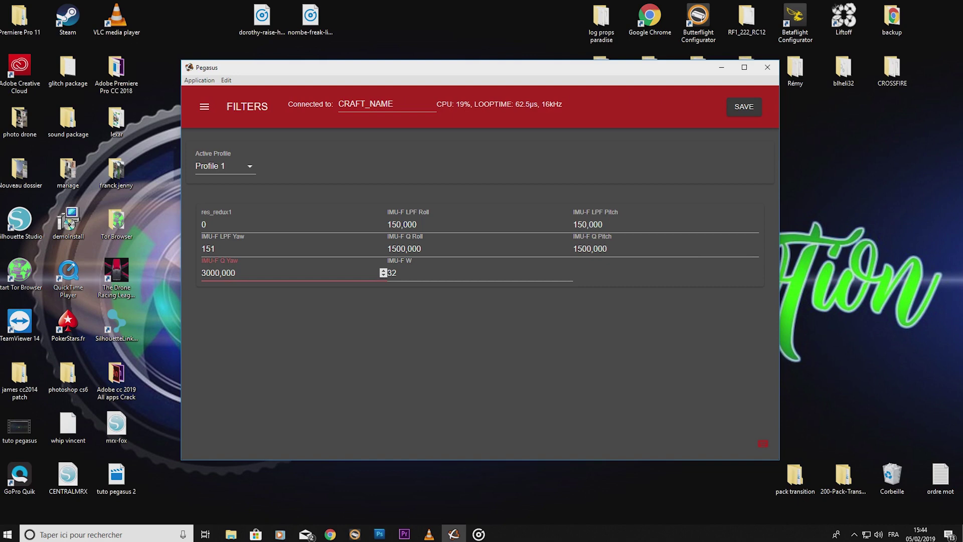
{"action": "key", "text": "BackSpace"}
{"action": "key", "text": "BackSpace"}
{"action": "type", "text": "15"}
{"action": "key", "text": "Return"}
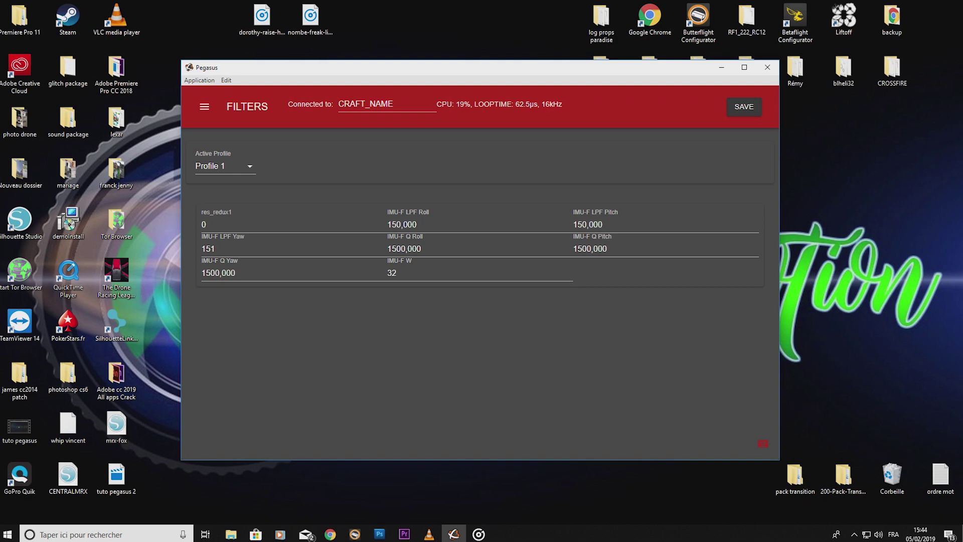
Save the filter settings and move the current draw readout slightly up and inward in the OSD layout.
{"action": "left_click", "coordinate": [744, 107]}
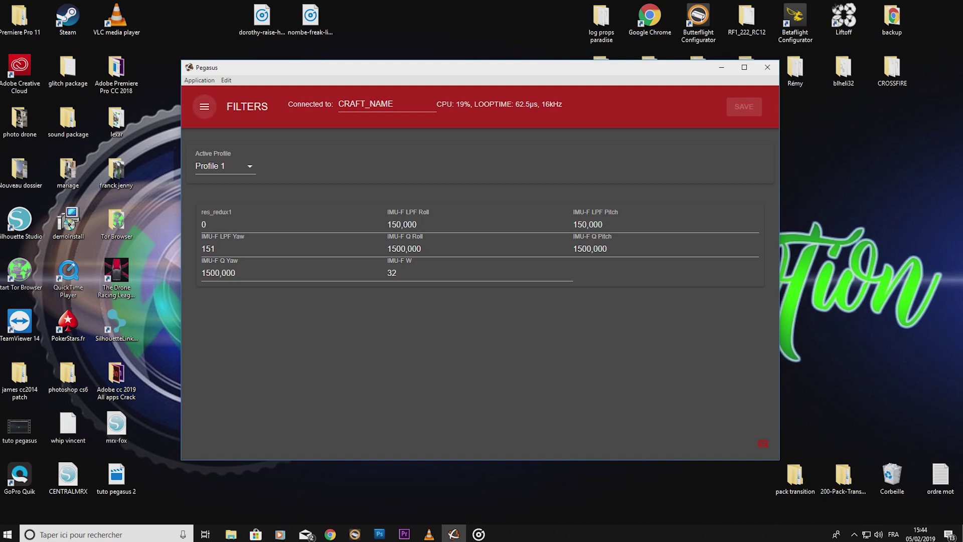
{"action": "left_click", "coordinate": [205, 106]}
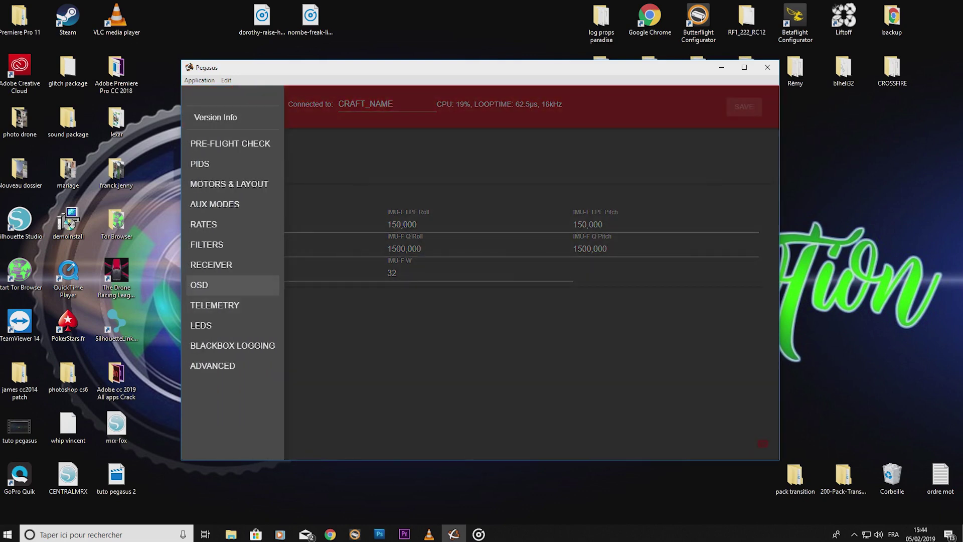
{"action": "left_click", "coordinate": [211, 284]}
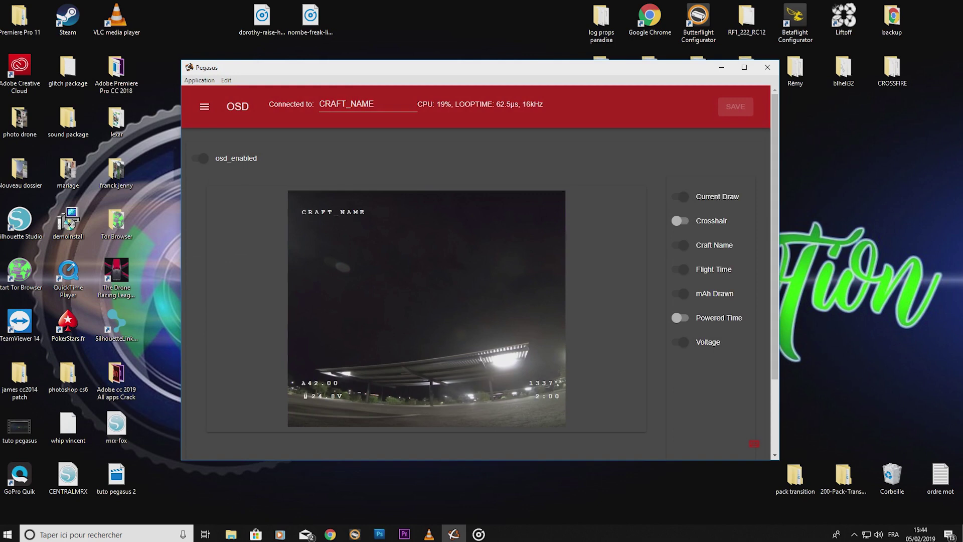
{"action": "scroll", "coordinate": [477, 271], "scroll_direction": "down", "scroll_amount": 1}
{"action": "scroll", "coordinate": [476, 271], "scroll_direction": "down", "scroll_amount": 1}
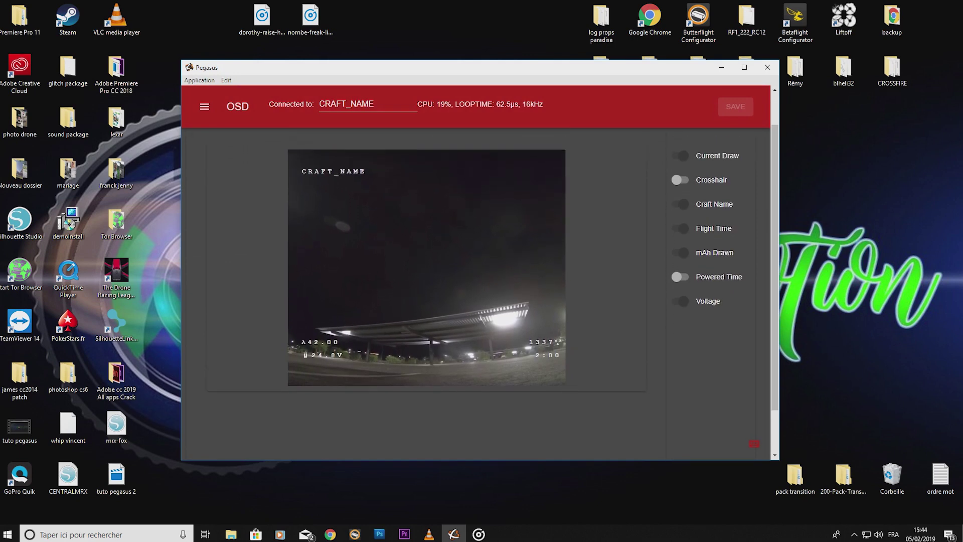
{"action": "mouse_move", "coordinate": [320, 342]}
{"action": "left_mouse_down"}
{"action": "mouse_move", "coordinate": [324, 313]}
{"action": "mouse_move", "coordinate": [329, 329]}
{"action": "left_mouse_up"}
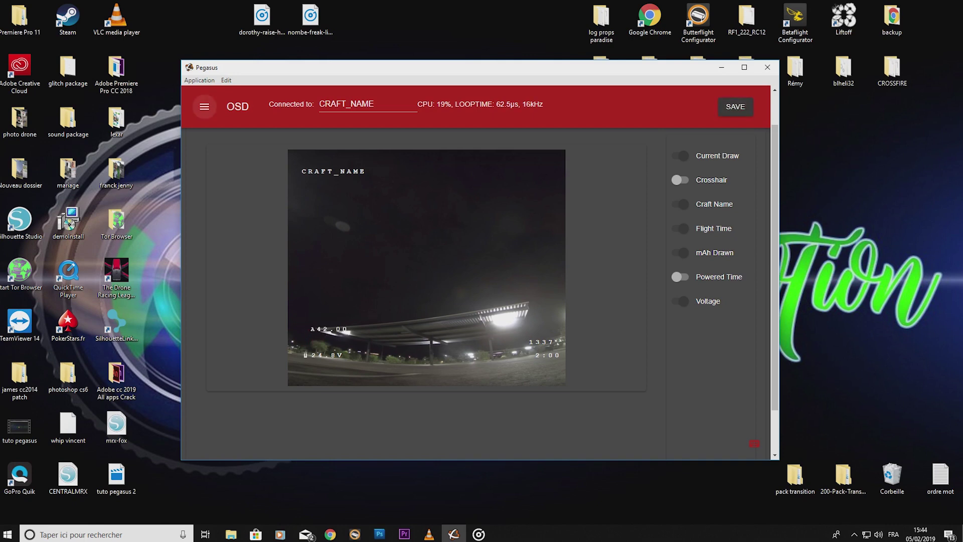
Open the telemetry settings and assign telem_crsf to TX/RX 2.
{"action": "left_click", "coordinate": [204, 107]}
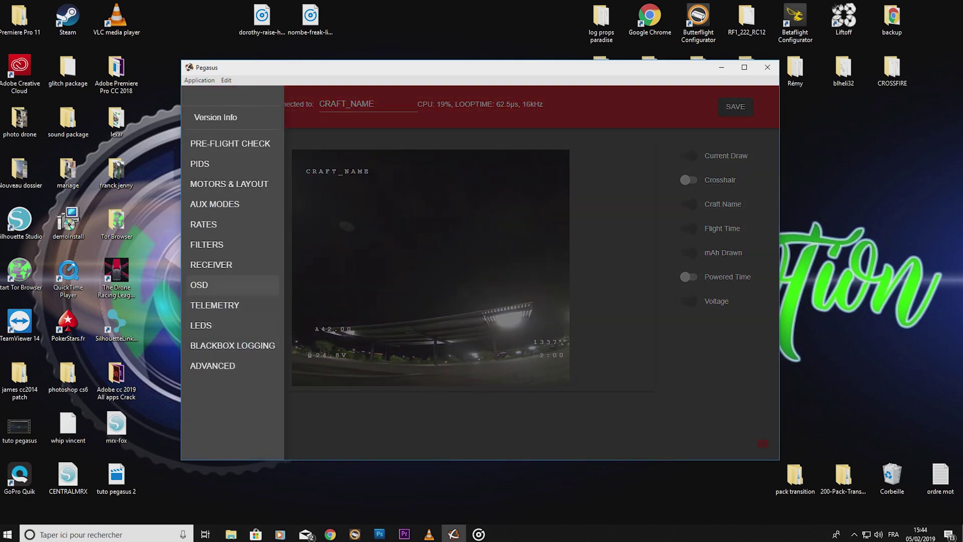
{"action": "left_click", "coordinate": [215, 306]}
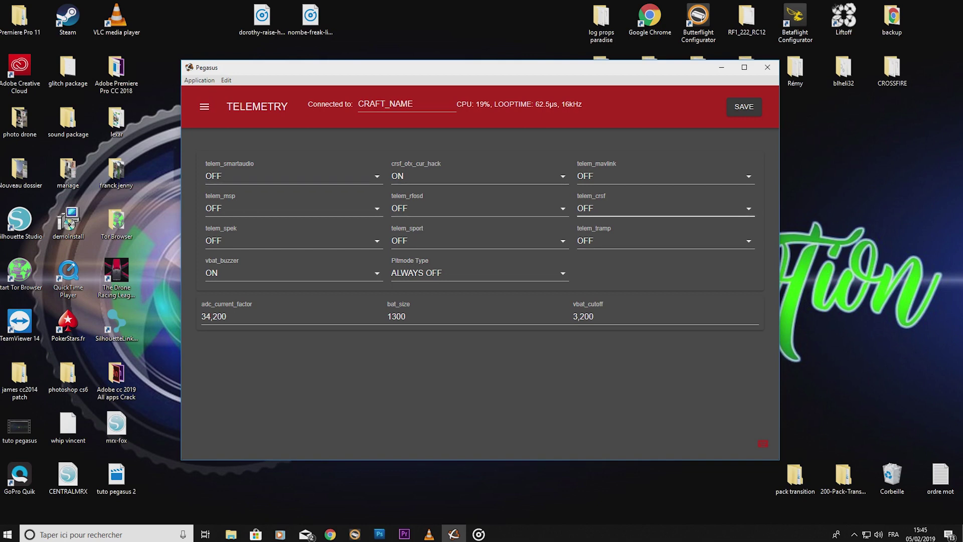
{"action": "left_click", "coordinate": [624, 209]}
{"action": "left_click", "coordinate": [619, 264]}
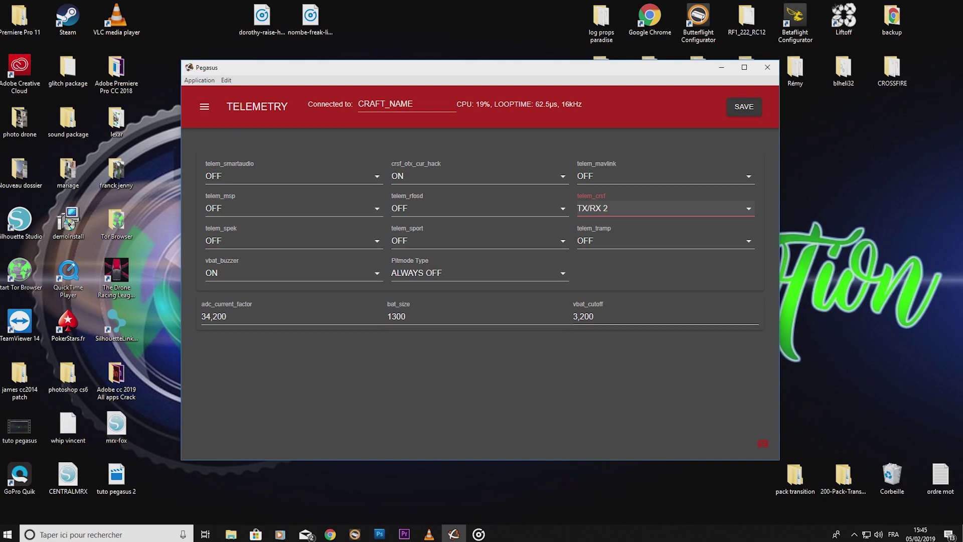
Set the vbat_cutoff telemetry value to 3,5.
{"action": "left_click", "coordinate": [755, 315]}
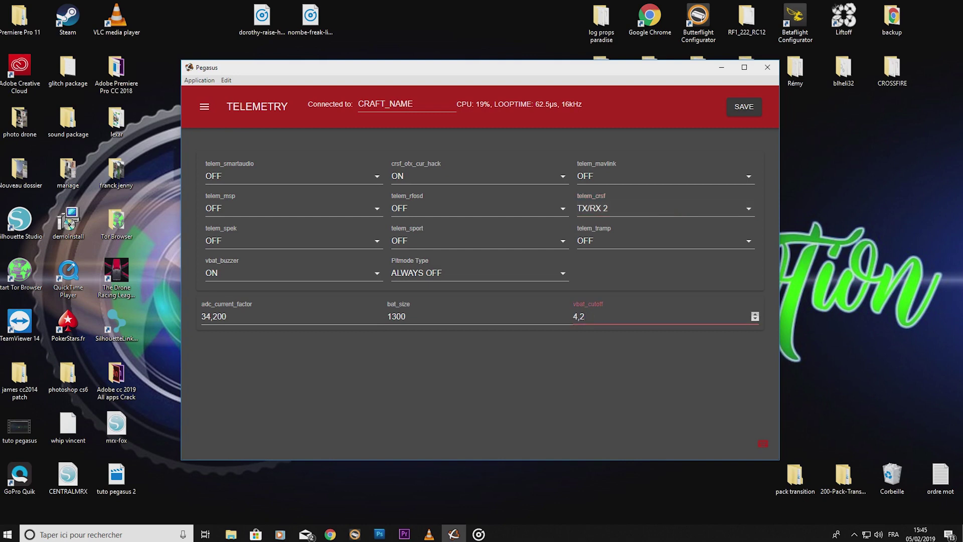
{"action": "key", "text": "BackSpace"}
{"action": "key", "text": "BackSpace"}
{"action": "type", "text": "3.5"}
{"action": "key", "text": "Return"}
Set the bat_size telemetry value to 850.
{"action": "left_click", "coordinate": [407, 316]}
{"action": "key", "text": "BackSpace"}
{"action": "key", "text": "BackSpace"}
{"action": "key", "text": "BackSpace"}
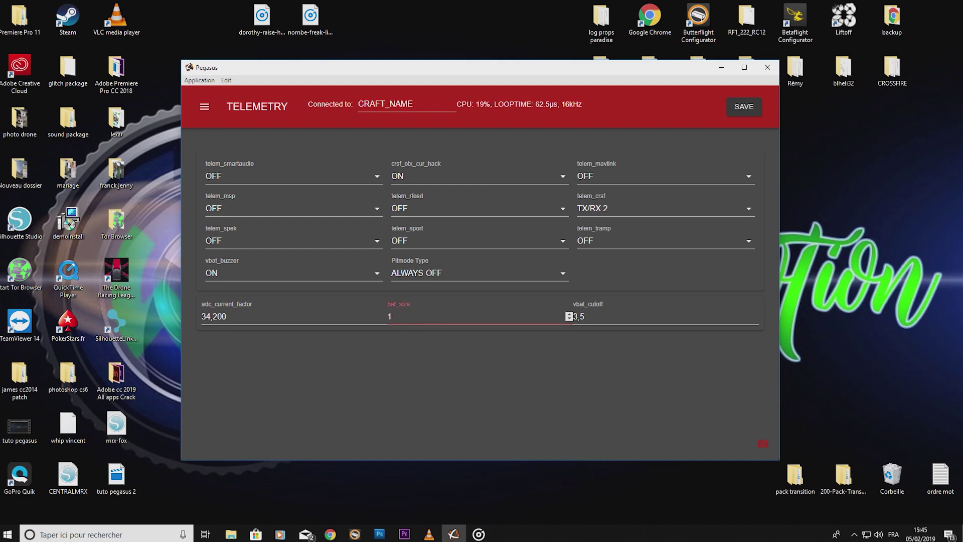
{"action": "type", "text": "850"}
{"action": "key", "text": "Return"}
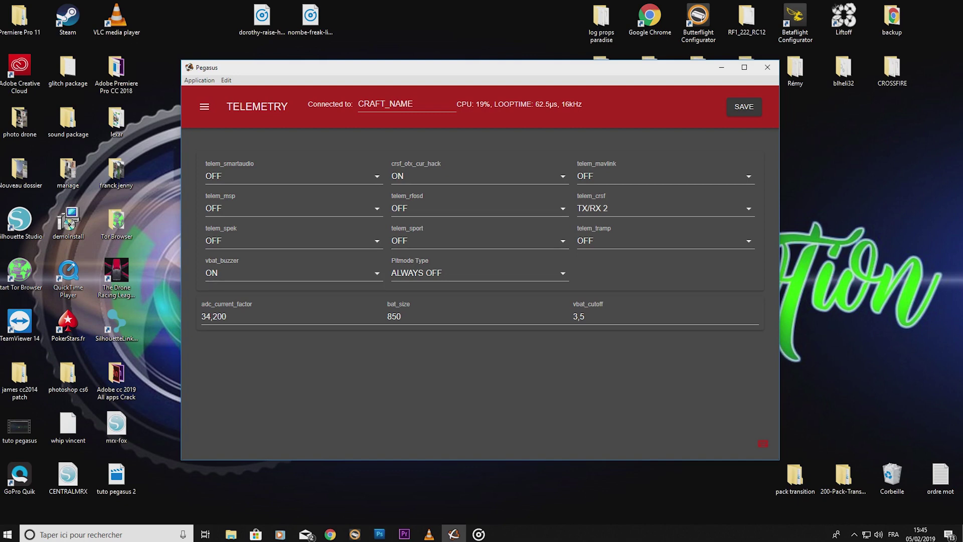
Assign telem_smartaudio to TX/RX 5 and save the telemetry settings.
{"action": "left_click", "coordinate": [294, 273]}
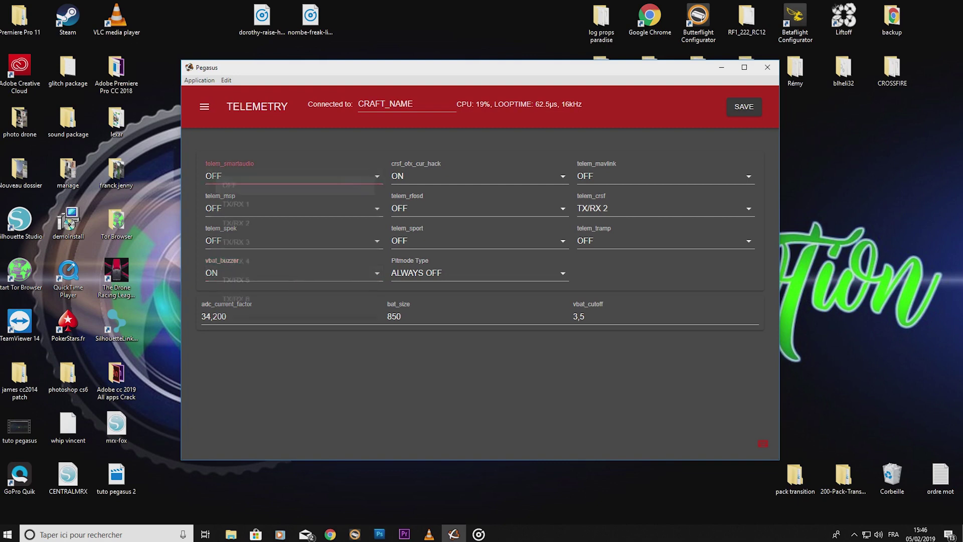
{"action": "left_click", "coordinate": [291, 177]}
{"action": "left_click", "coordinate": [239, 302]}
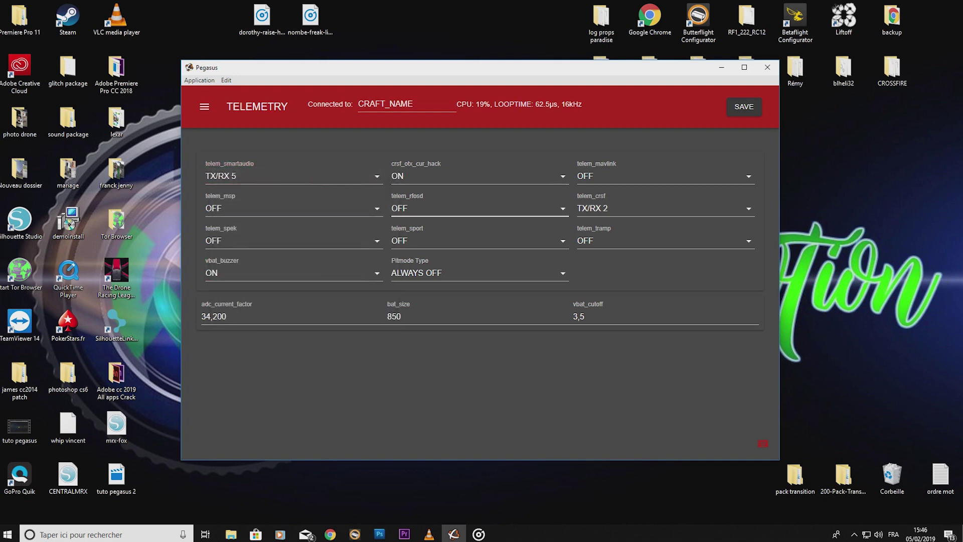
{"action": "left_click", "coordinate": [745, 107]}
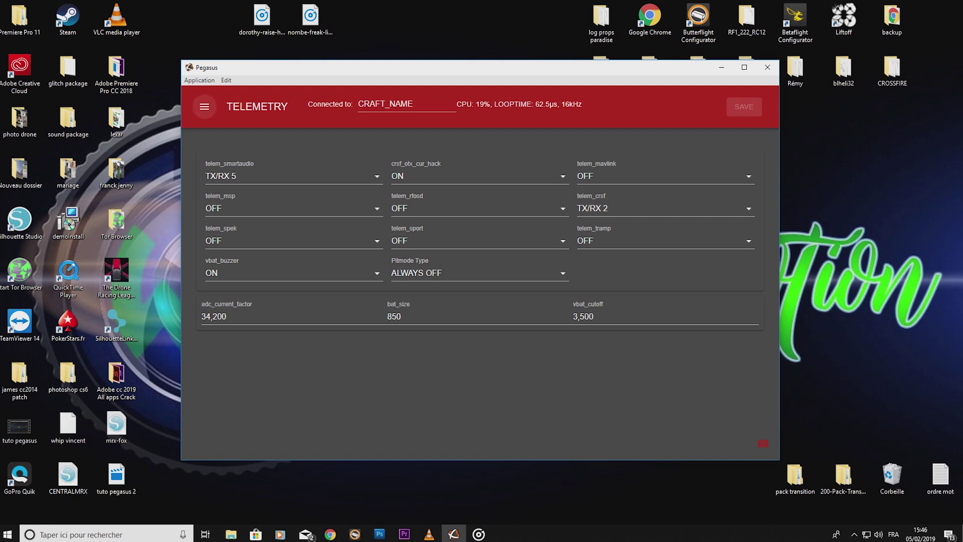
Examine the blackbox logging page and the aux channel choices for the LOGGING flight mode, leaving its channel on NONE.
{"action": "left_click", "coordinate": [204, 106]}
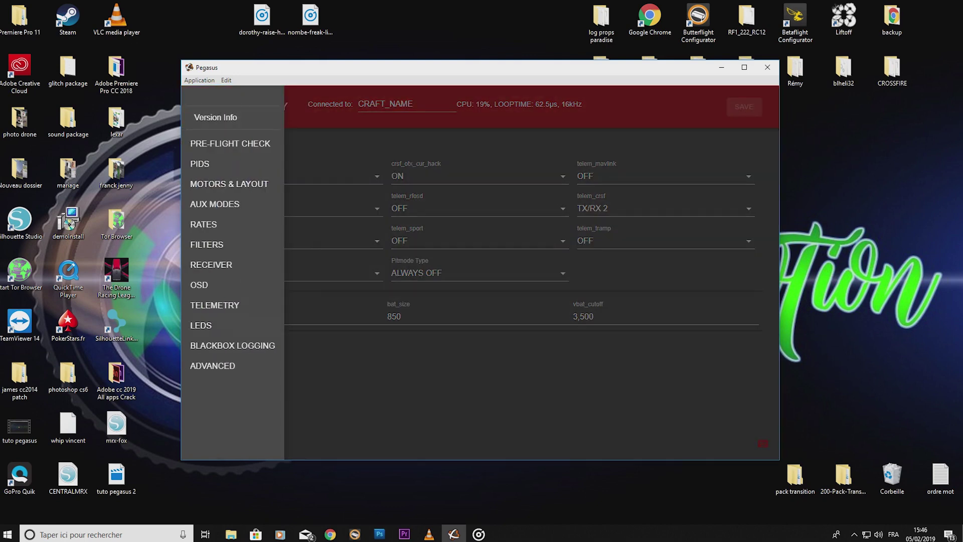
{"action": "left_click", "coordinate": [232, 346]}
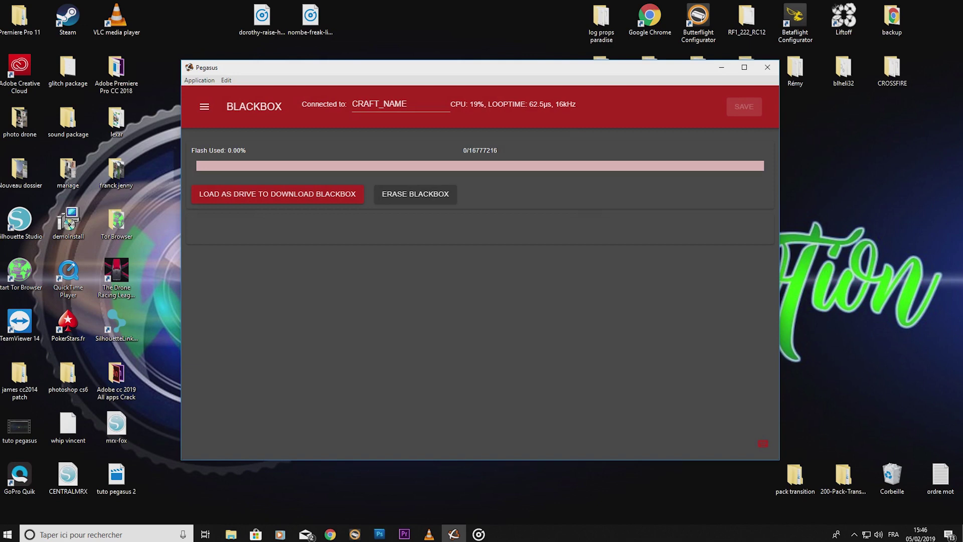
{"action": "left_click", "coordinate": [204, 107]}
{"action": "left_click", "coordinate": [236, 204]}
{"action": "scroll", "coordinate": [477, 291], "scroll_direction": "down", "scroll_amount": 2}
{"action": "scroll", "coordinate": [477, 291], "scroll_direction": "down", "scroll_amount": 3}
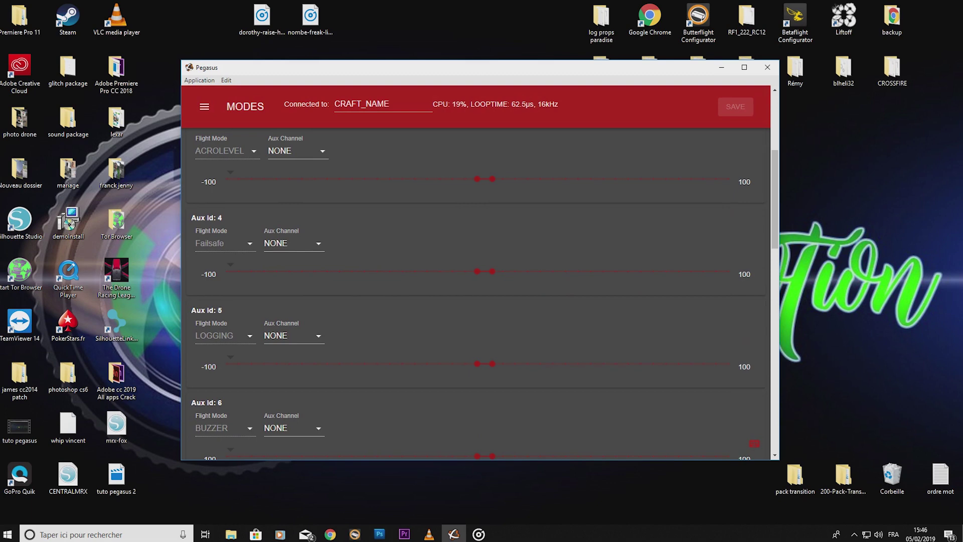
{"action": "left_click", "coordinate": [296, 336]}
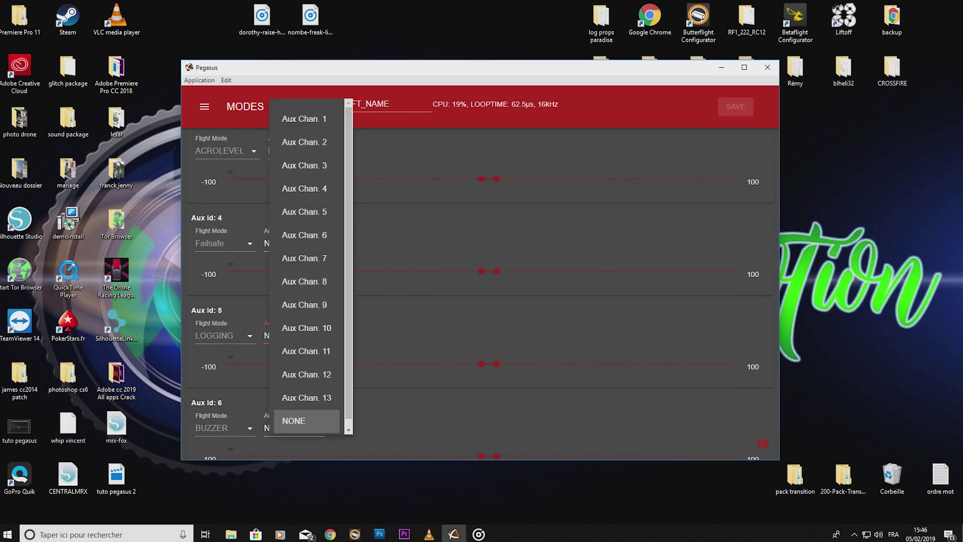
{"action": "left_click", "coordinate": [307, 421]}
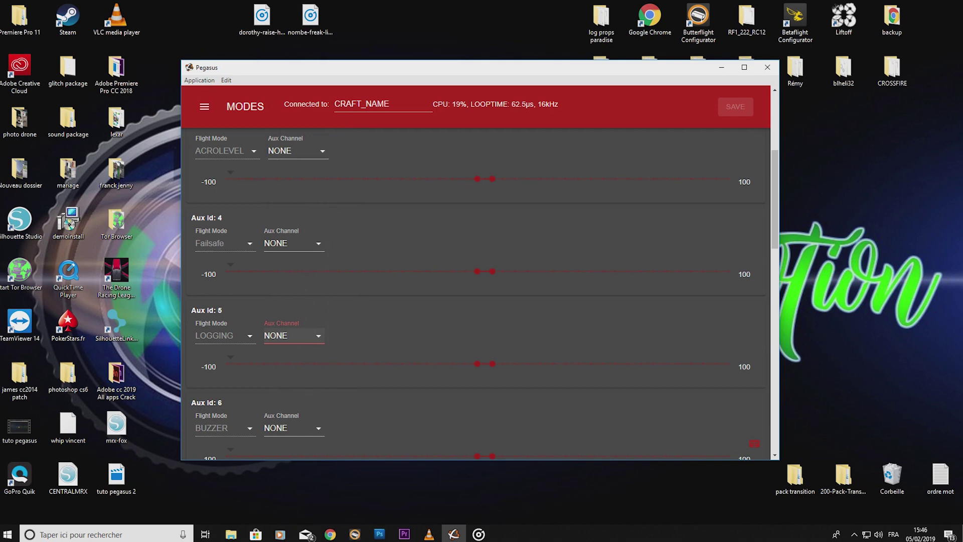
{"action": "left_click", "coordinate": [204, 106]}
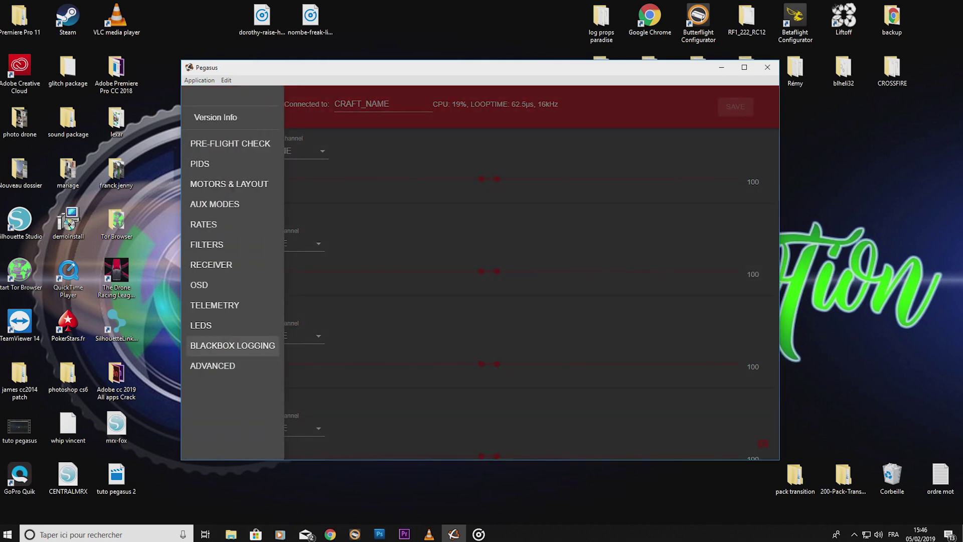
{"action": "left_click", "coordinate": [232, 346]}
Open the advanced settings and set the RSSI Channel to 12.
{"action": "left_click", "coordinate": [204, 106]}
{"action": "left_click", "coordinate": [212, 366]}
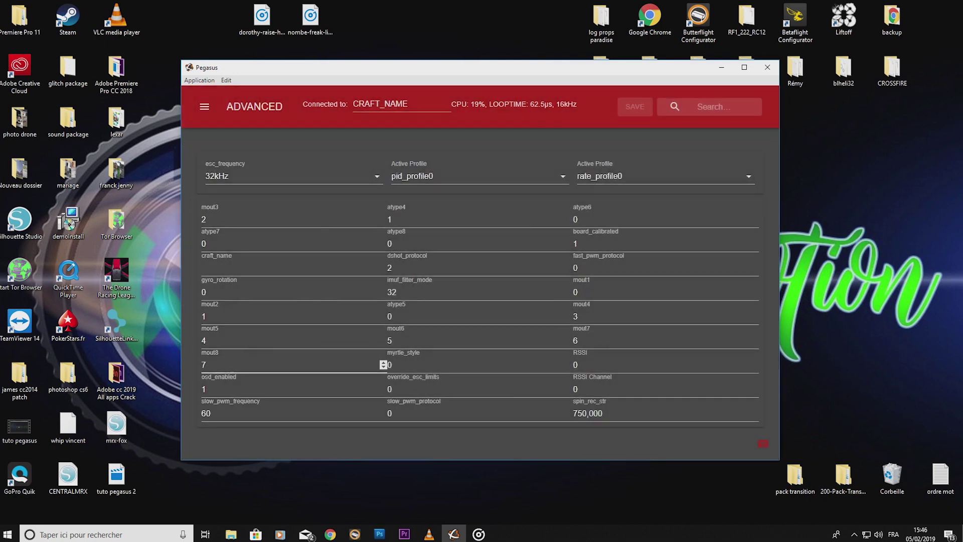
{"action": "left_click", "coordinate": [577, 389]}
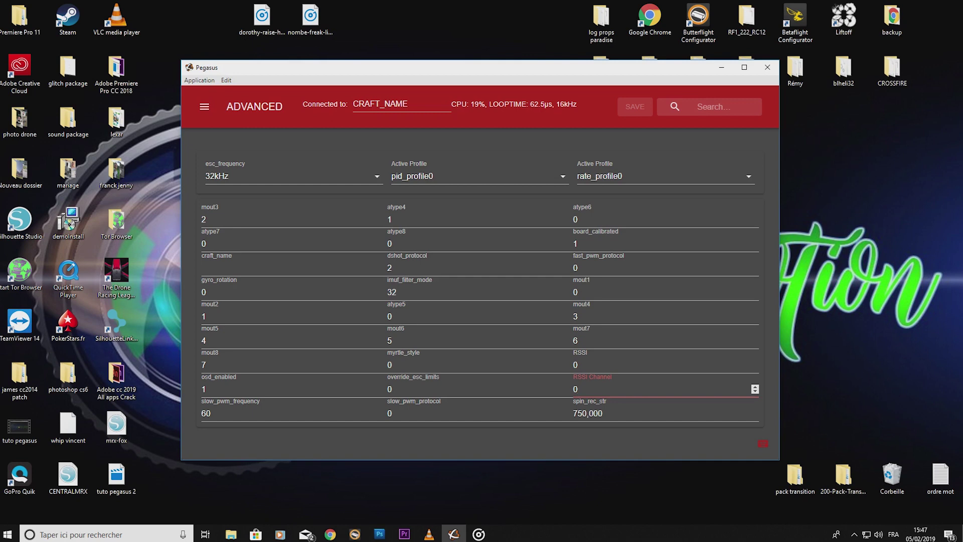
{"action": "left_click", "coordinate": [755, 387]}
{"action": "left_click", "coordinate": [755, 387]}
{"action": "key", "text": "BackSpace"}
{"action": "type", "text": "12"}
{"action": "key", "text": "Return"}
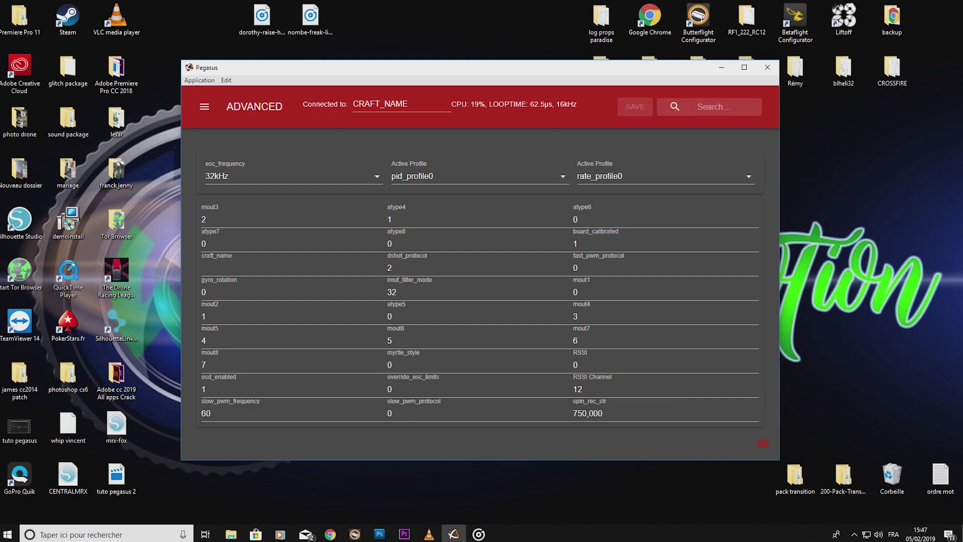
Return to the OSD settings and turn off the Current Draw element.
{"action": "left_click", "coordinate": [205, 106]}
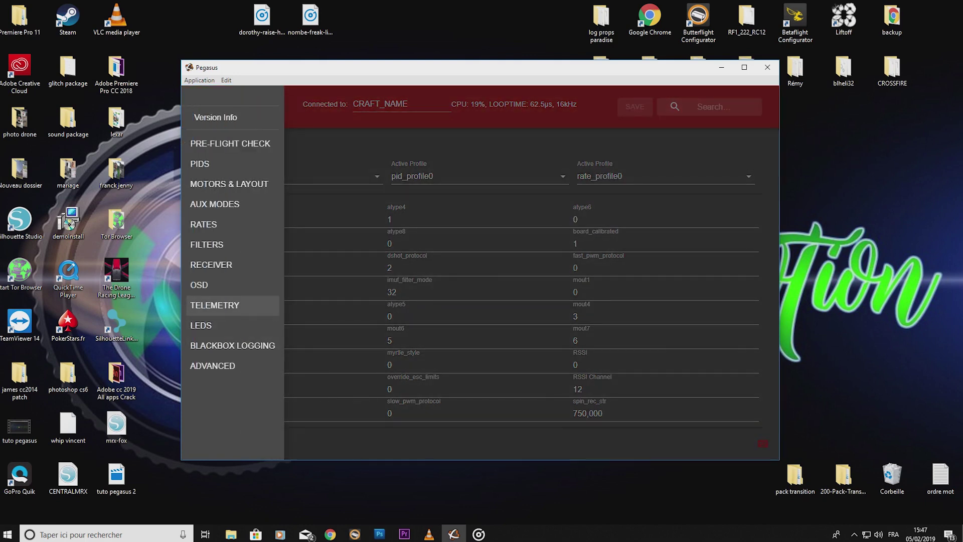
{"action": "left_click", "coordinate": [216, 286]}
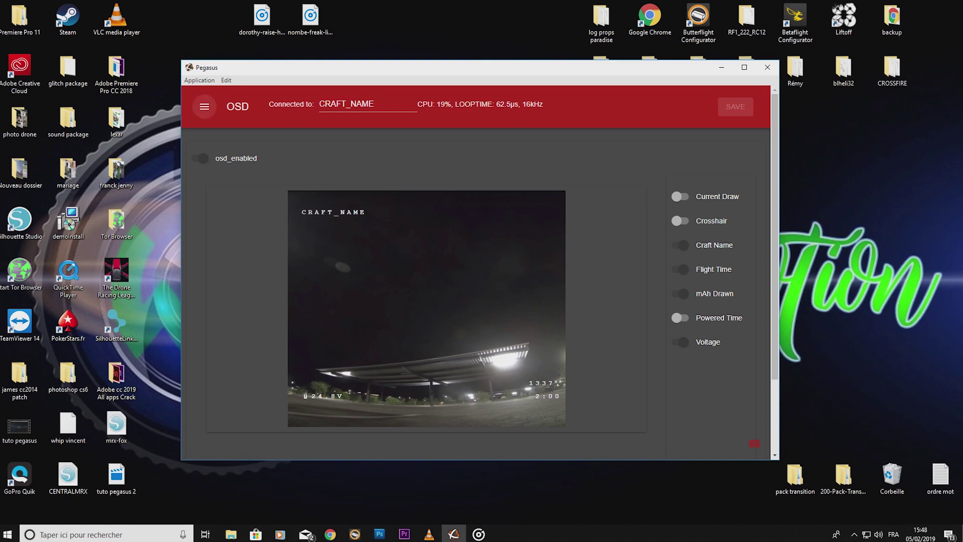
Open the receiver settings, review the channel map parameters and show the live RX data.
{"action": "left_click", "coordinate": [204, 106]}
{"action": "left_click", "coordinate": [212, 264]}
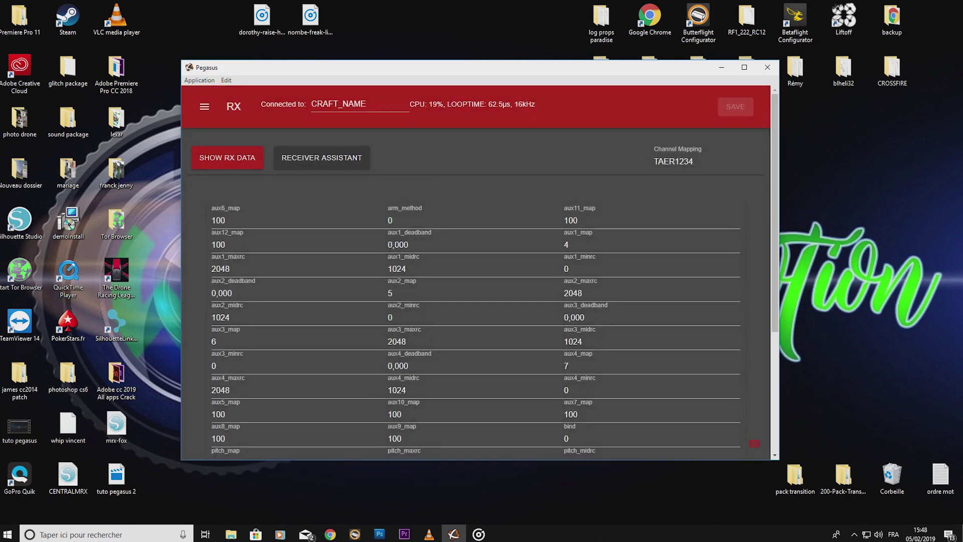
{"action": "scroll", "coordinate": [477, 326], "scroll_direction": "down", "scroll_amount": 1}
{"action": "scroll", "coordinate": [476, 293], "scroll_direction": "down", "scroll_amount": 3}
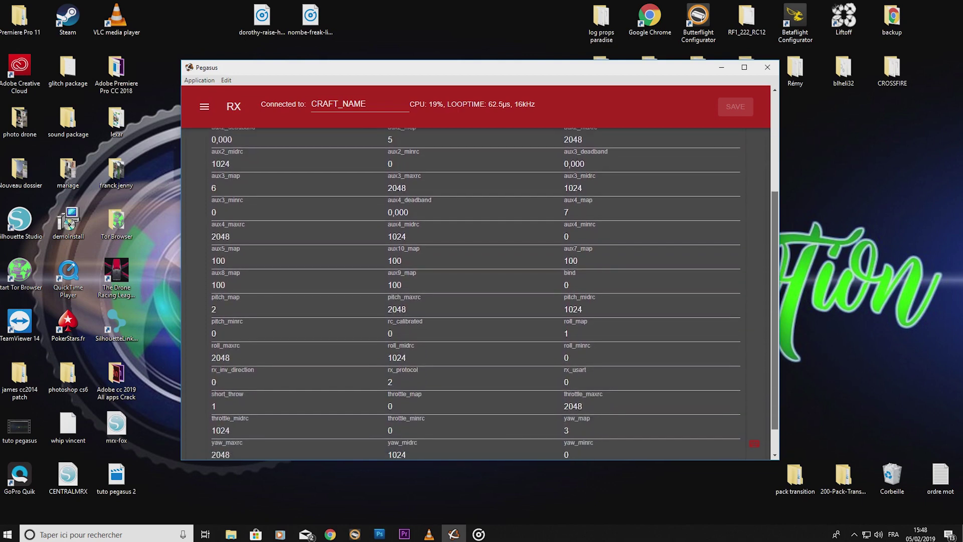
{"action": "scroll", "coordinate": [477, 293], "scroll_direction": "up", "scroll_amount": 2}
{"action": "scroll", "coordinate": [477, 293], "scroll_direction": "up", "scroll_amount": 3}
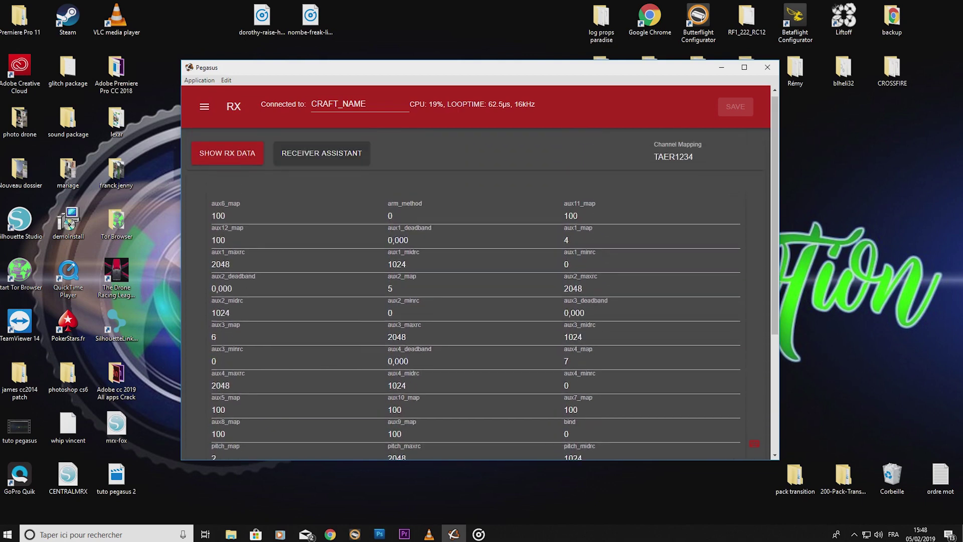
{"action": "left_click", "coordinate": [227, 153]}
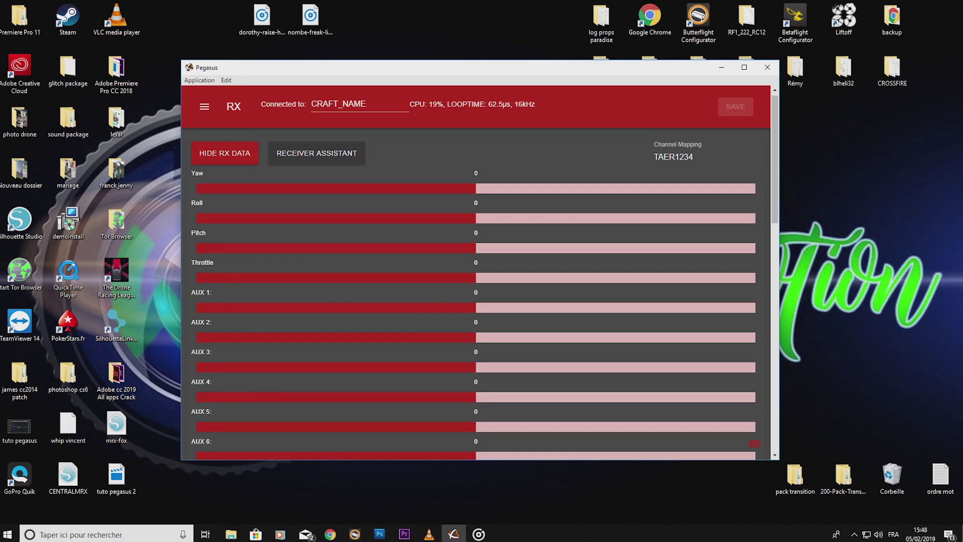
{"action": "mouse_move", "coordinate": [775, 159]}
{"action": "left_mouse_down"}
{"action": "mouse_move", "coordinate": [775, 227]}
{"action": "mouse_move", "coordinate": [775, 158]}
{"action": "left_mouse_up"}
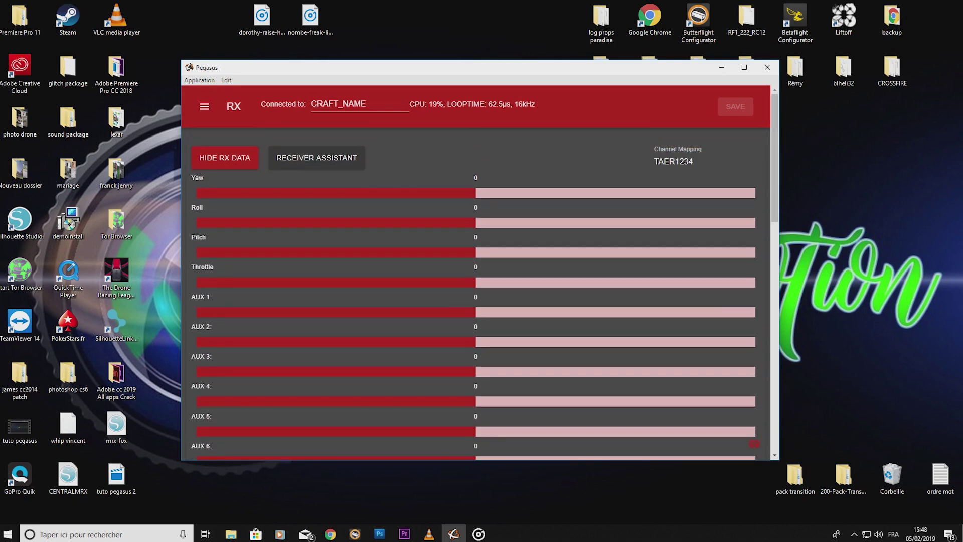